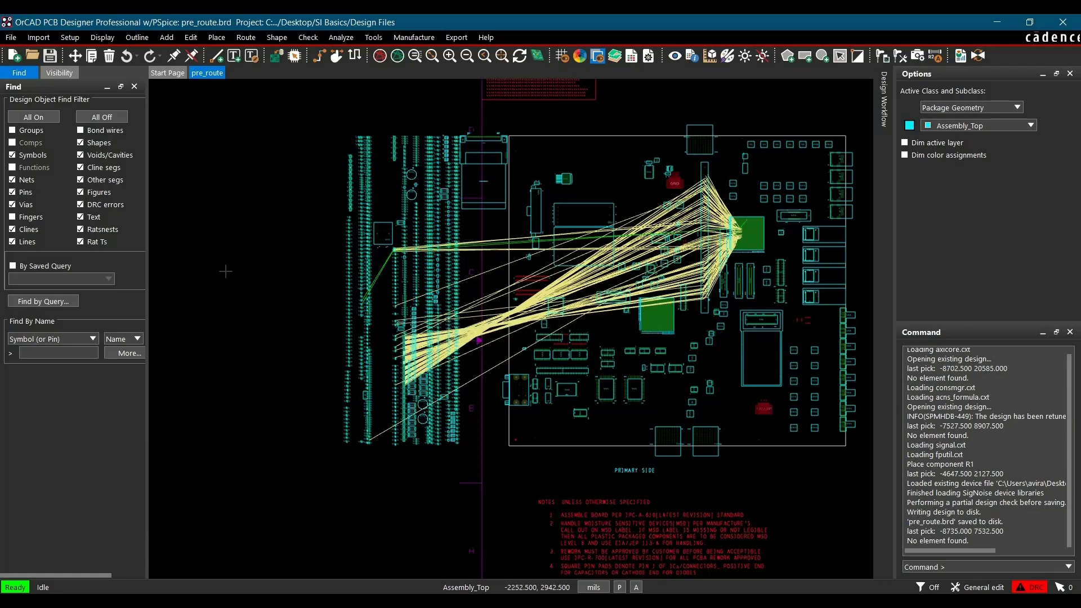
Open the SI Model Browser and display its list of IBIS models
click(420, 279)
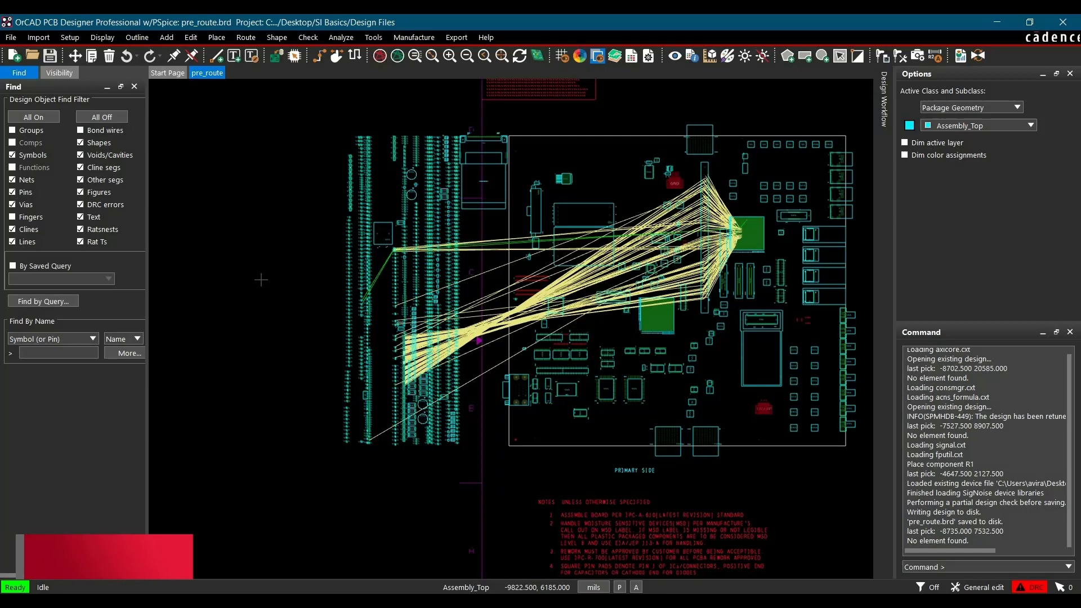
click(345, 38)
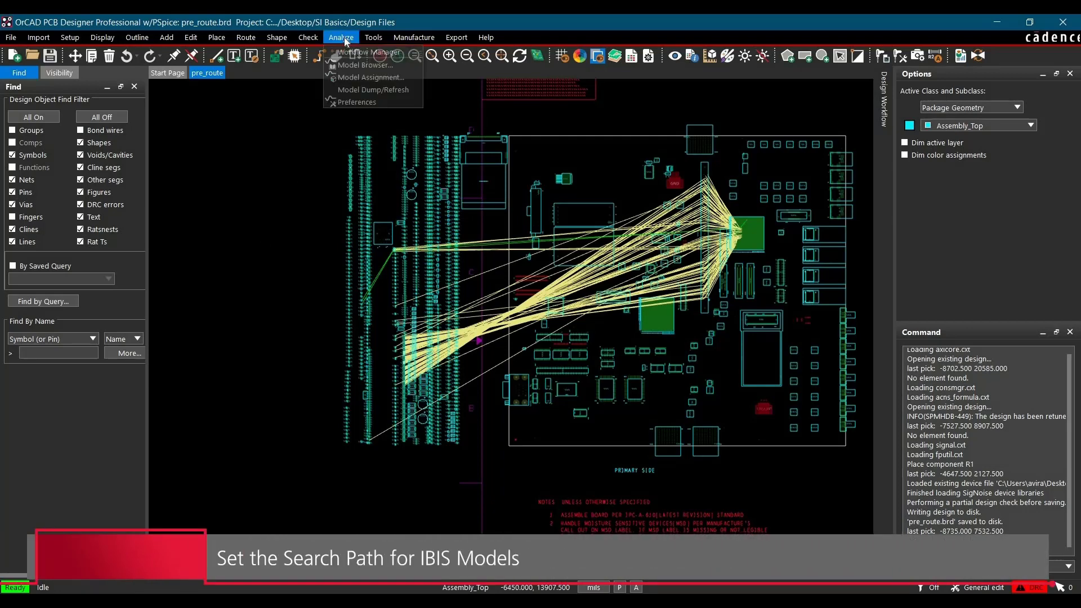
click(360, 65)
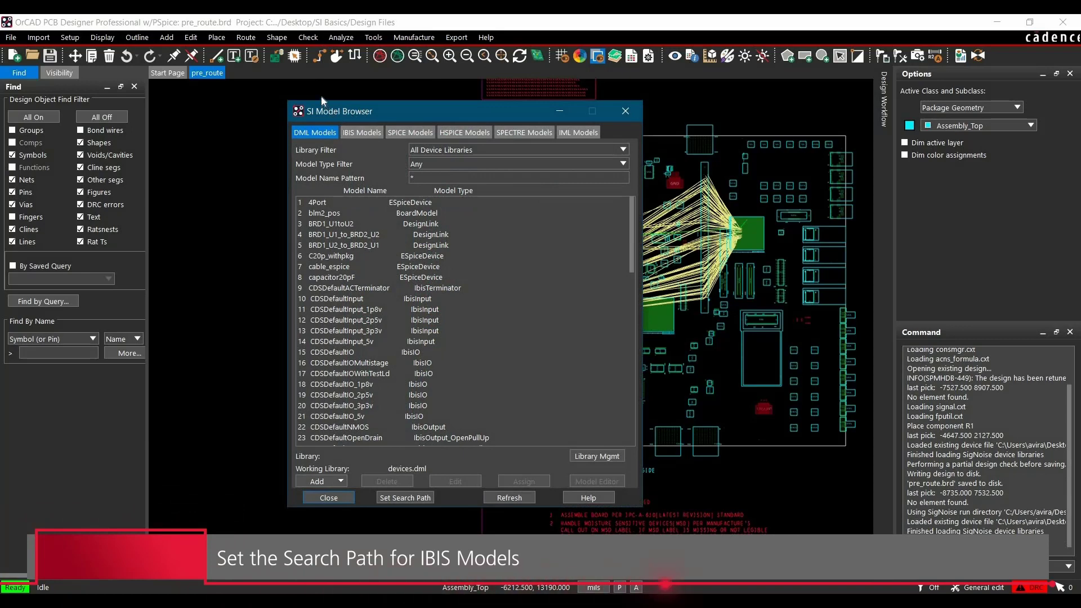
drag(358, 111, 321, 98)
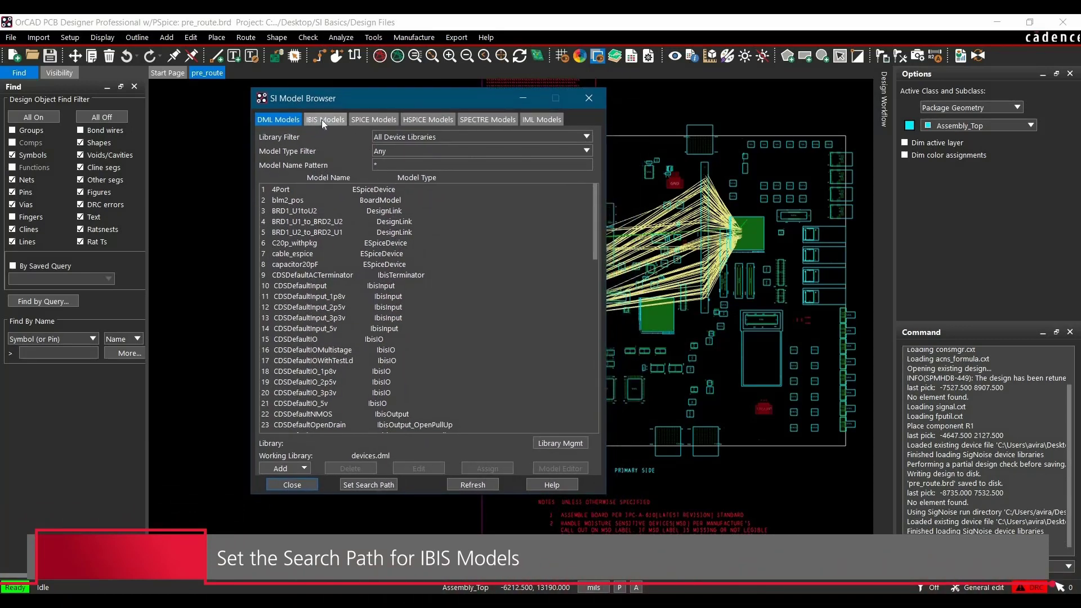
click(322, 121)
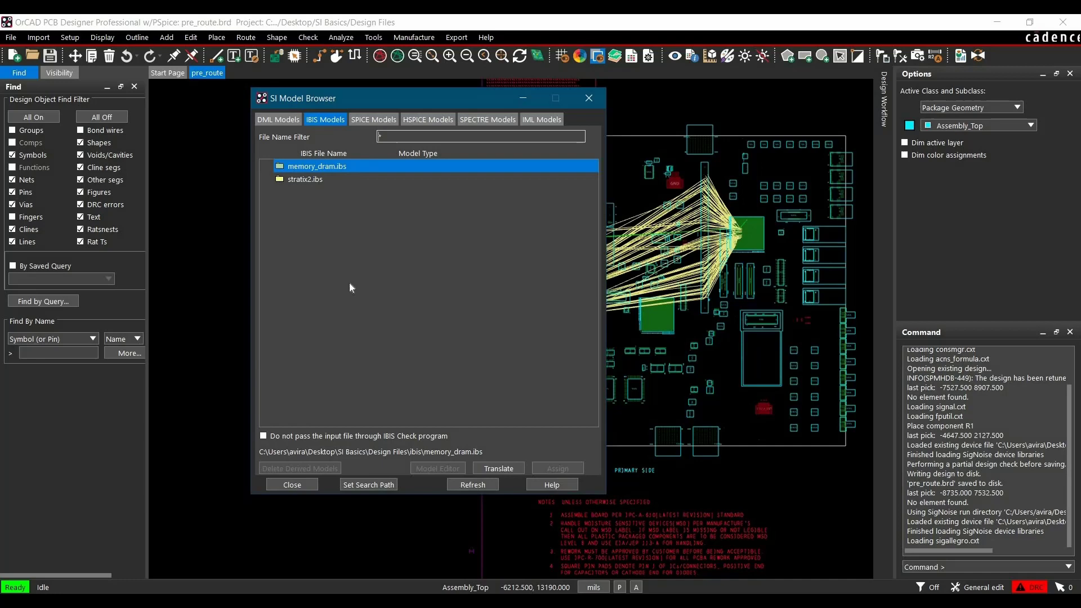
Open the model search path settings and remove the existing Design Files\ibis directory from the search list
click(356, 484)
drag(380, 142, 343, 122)
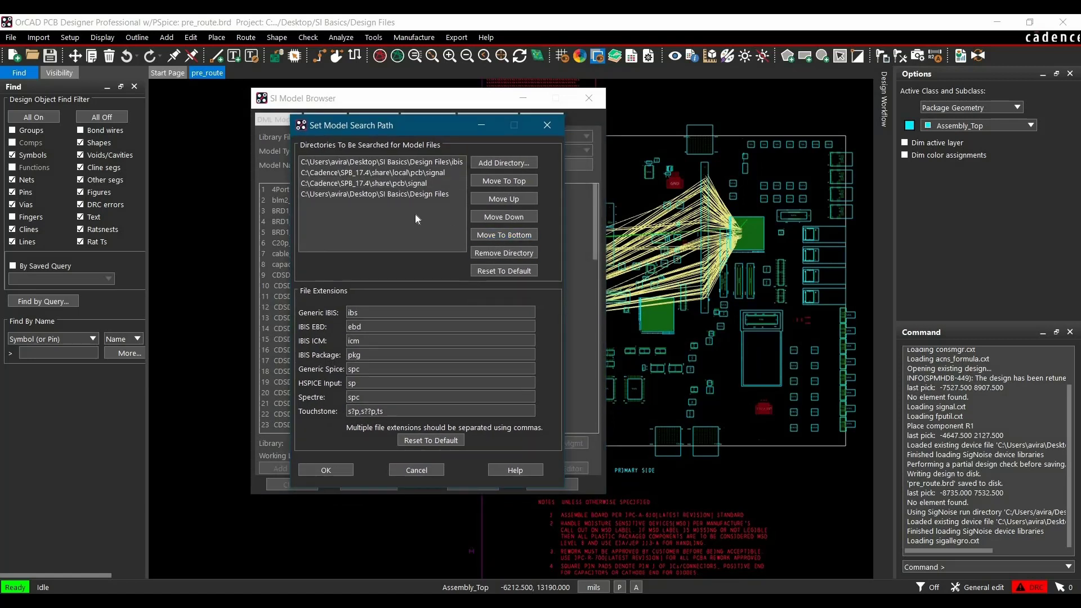
click(371, 162)
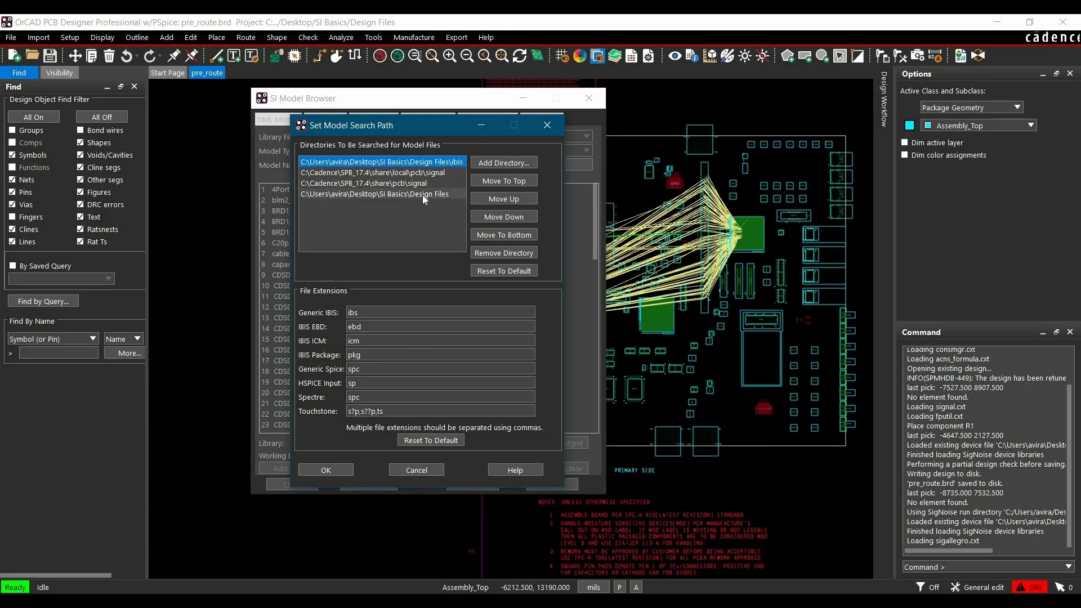
click(489, 253)
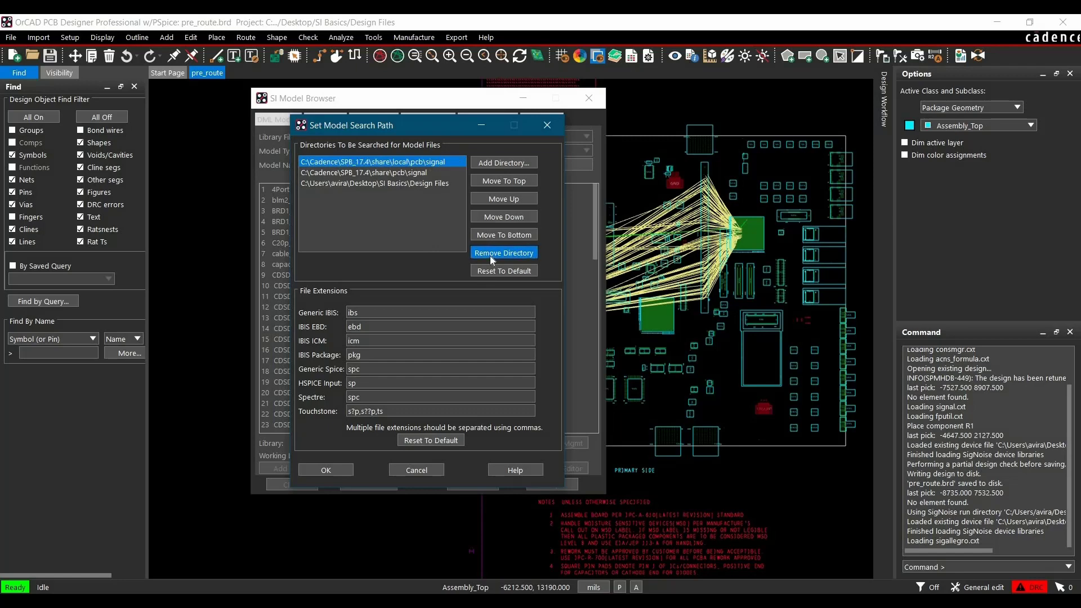
Add the SI Basics\Design Files\ibis folder as the first directory in the model search path and accept the settings
click(486, 166)
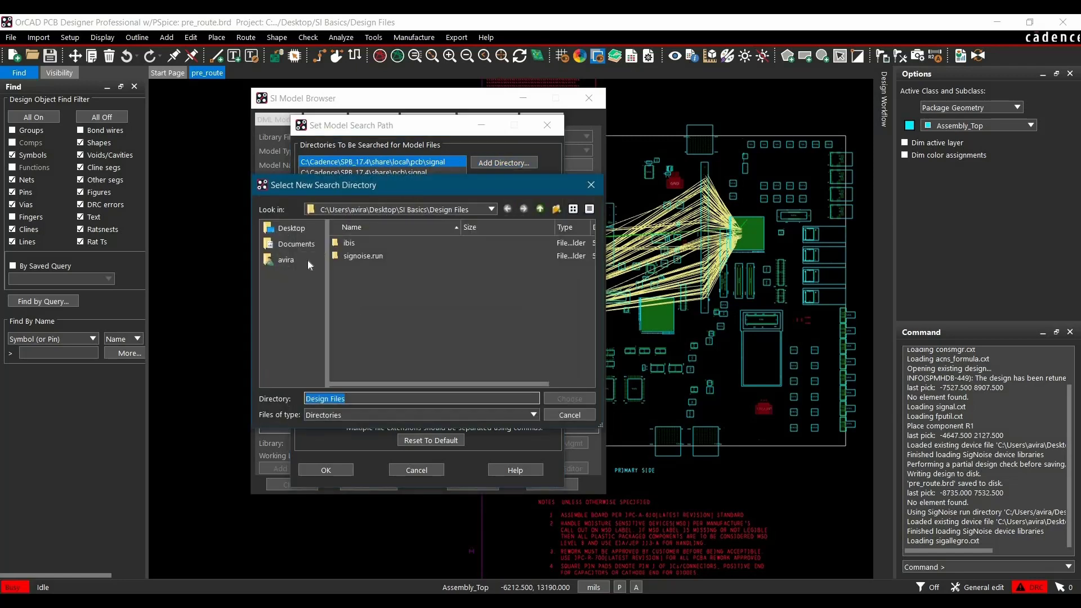
click(292, 230)
double_click(353, 268)
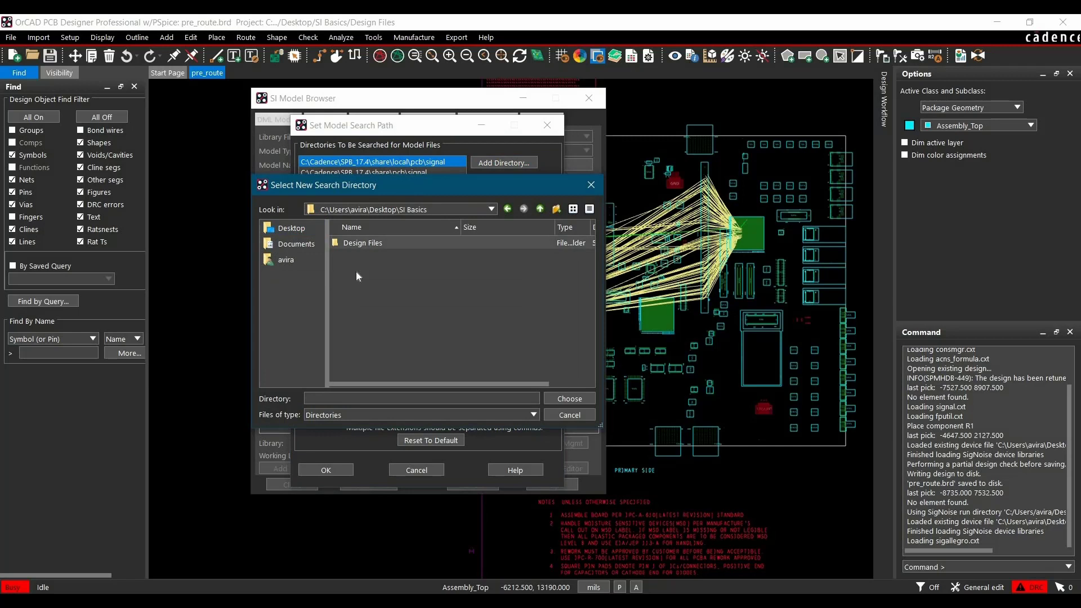
double_click(360, 242)
double_click(360, 242)
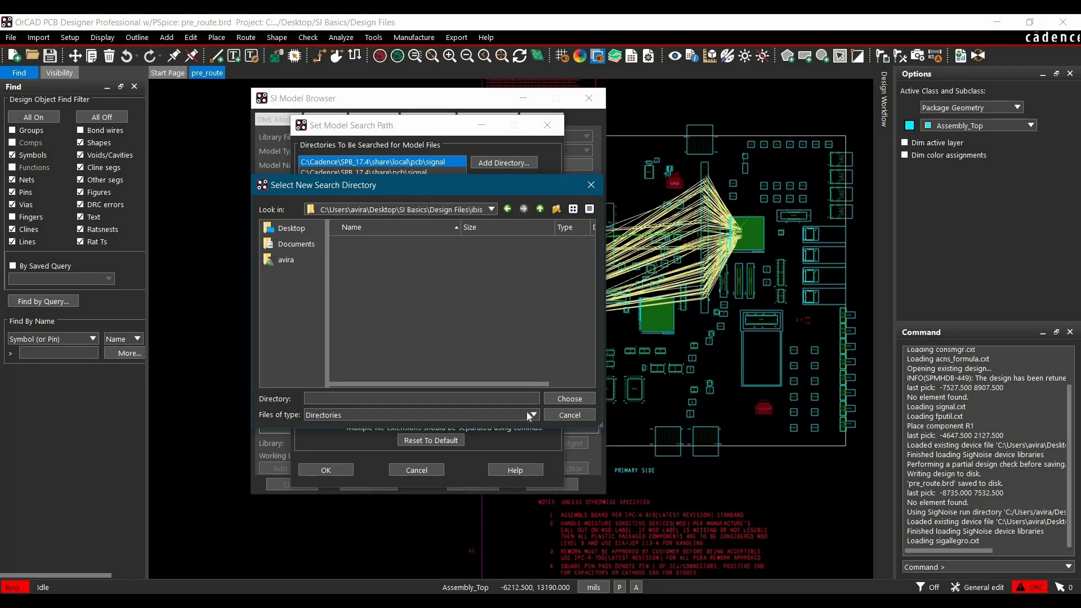
click(559, 398)
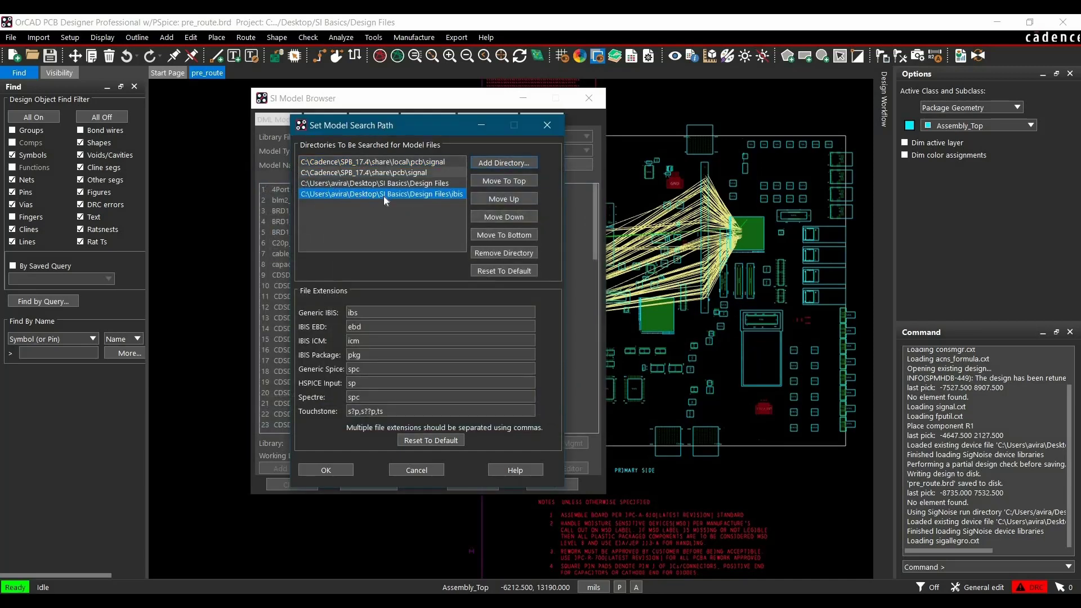
click(509, 181)
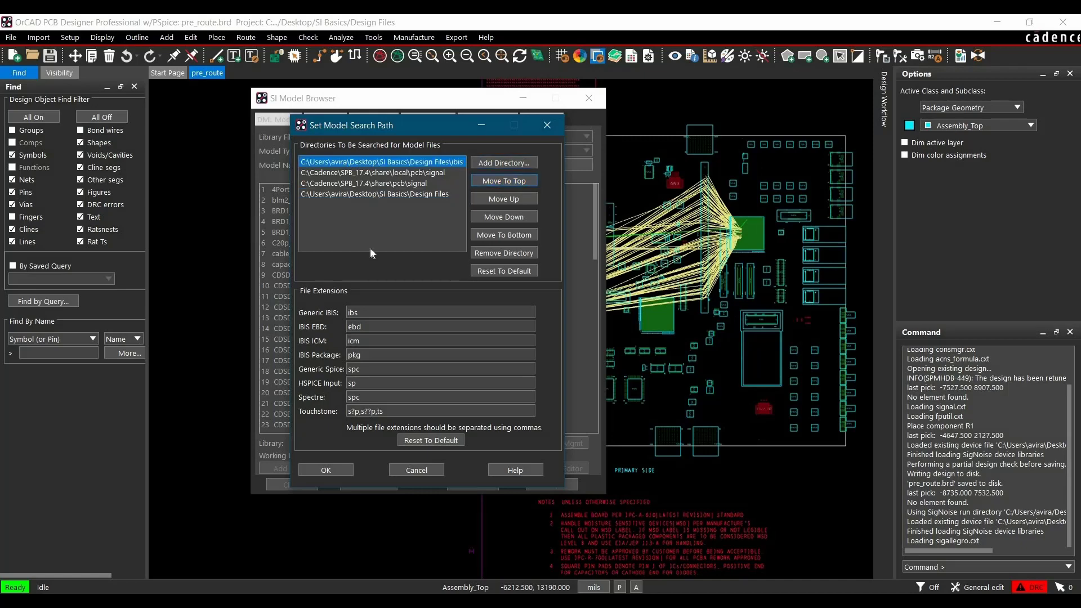
click(336, 471)
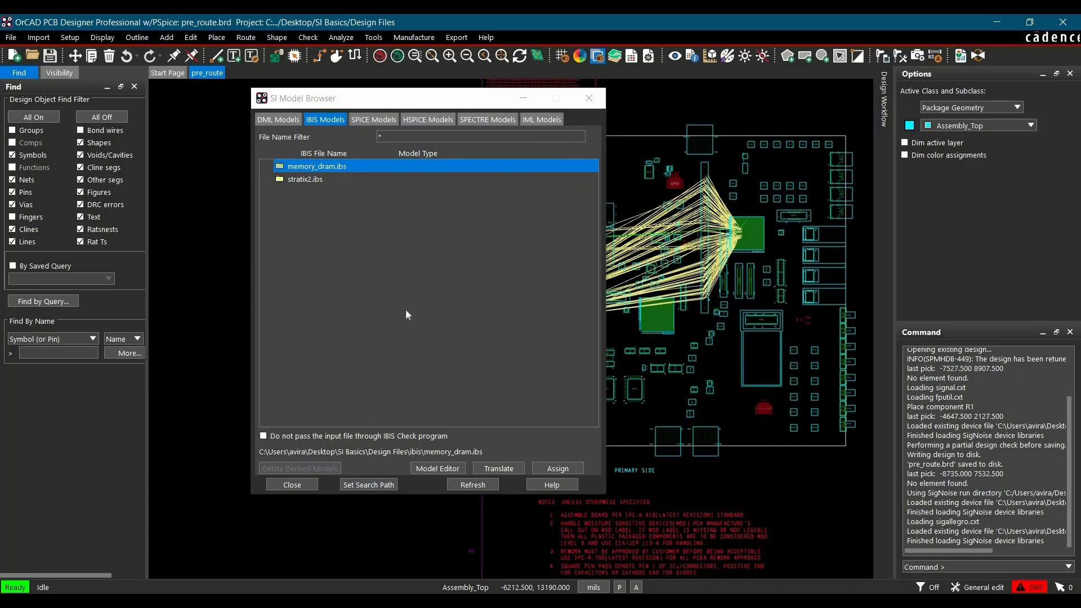
Translate stratix2.ibs with model names made unique to the file, and close the model browser
click(302, 181)
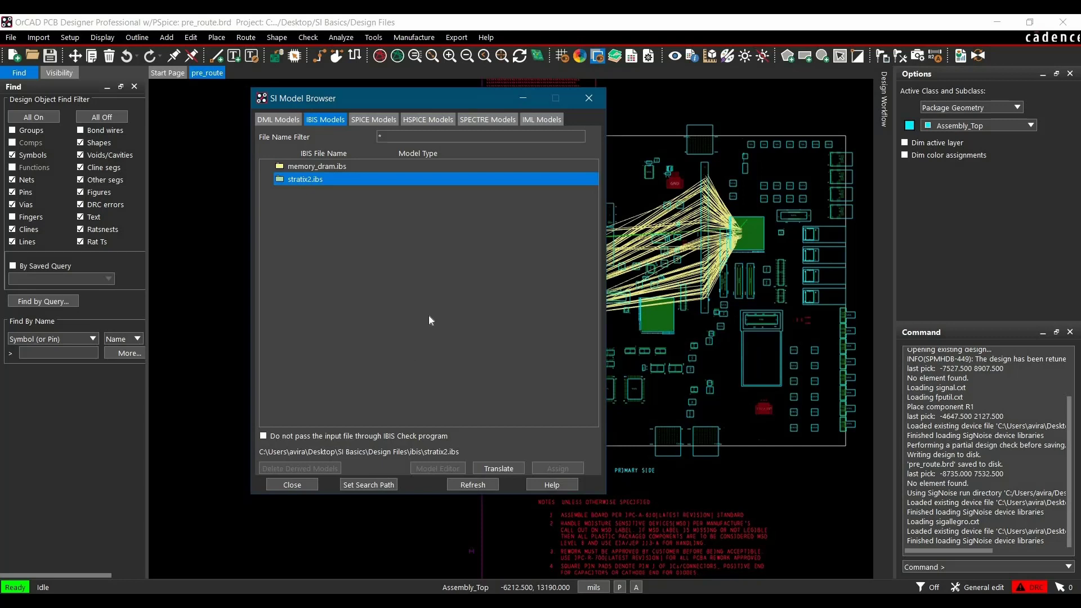
click(496, 469)
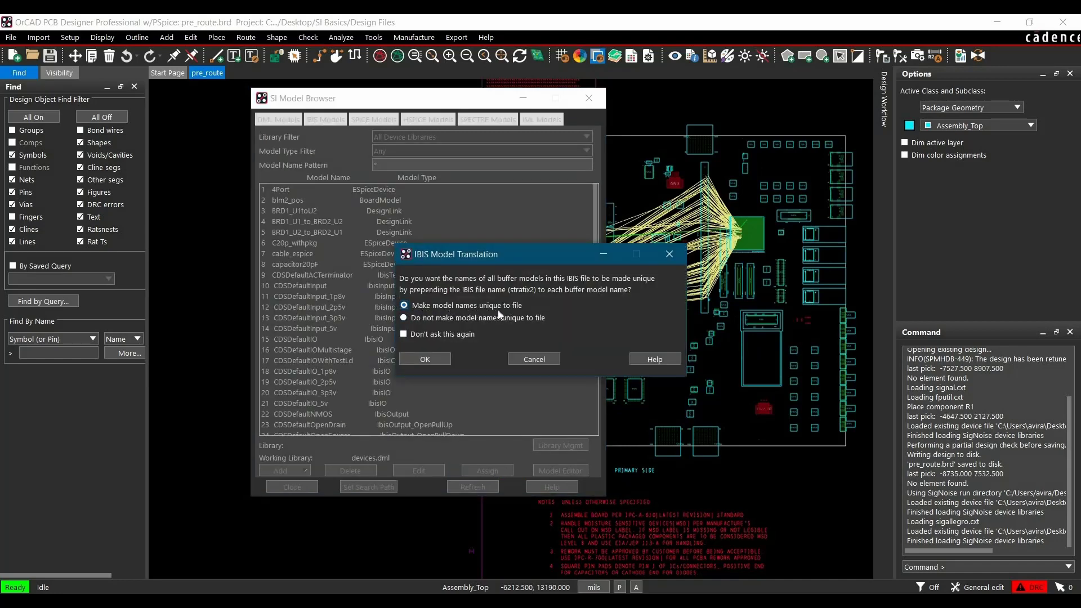
click(442, 360)
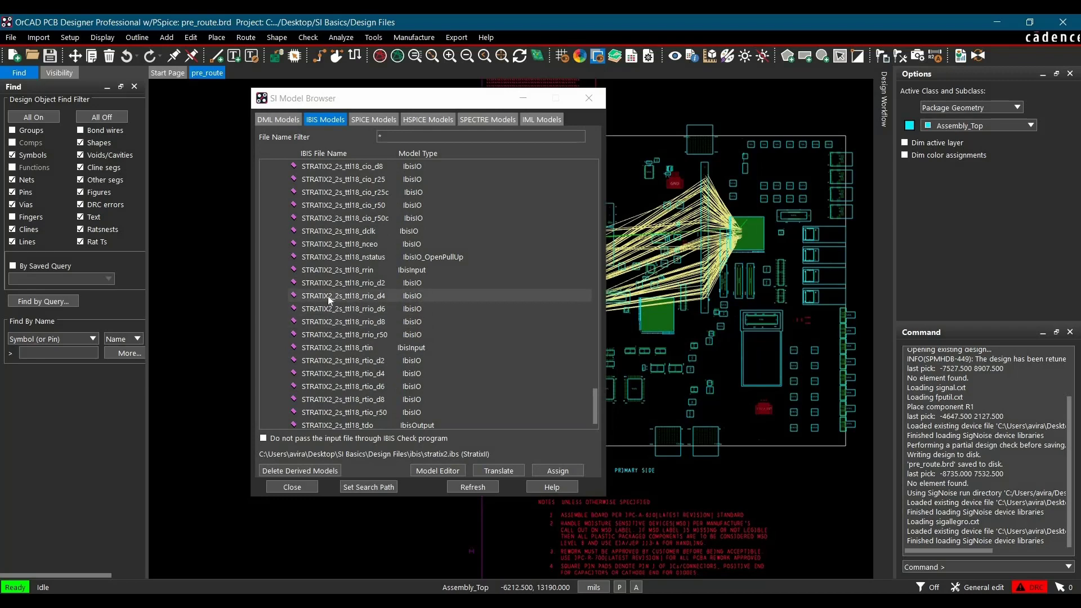
click(292, 486)
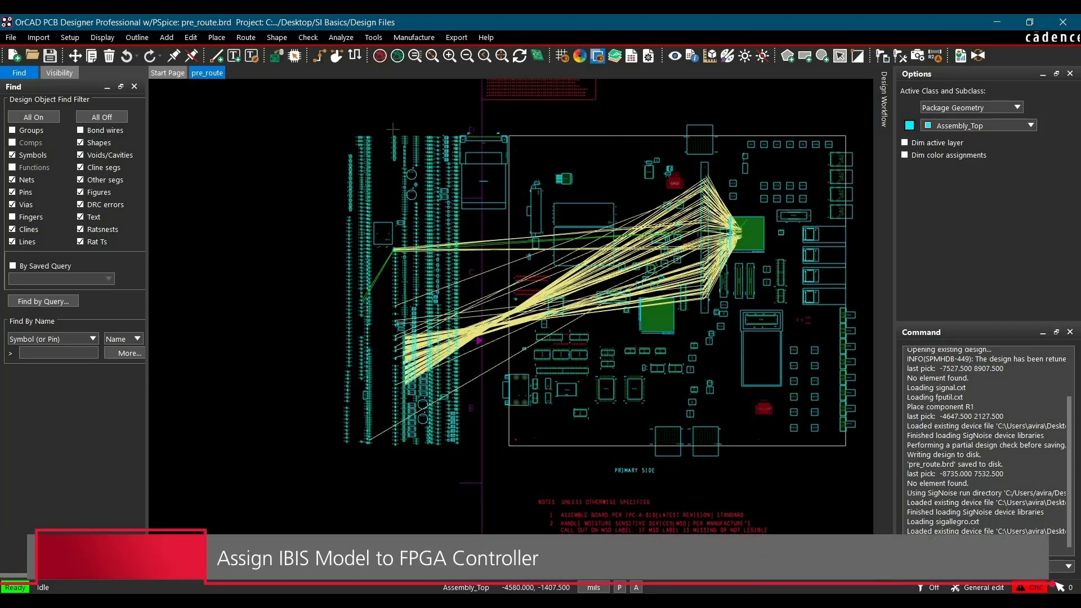
Open Signal Model Assignment and select the FPGA device U7_EP2S60F1020
click(341, 37)
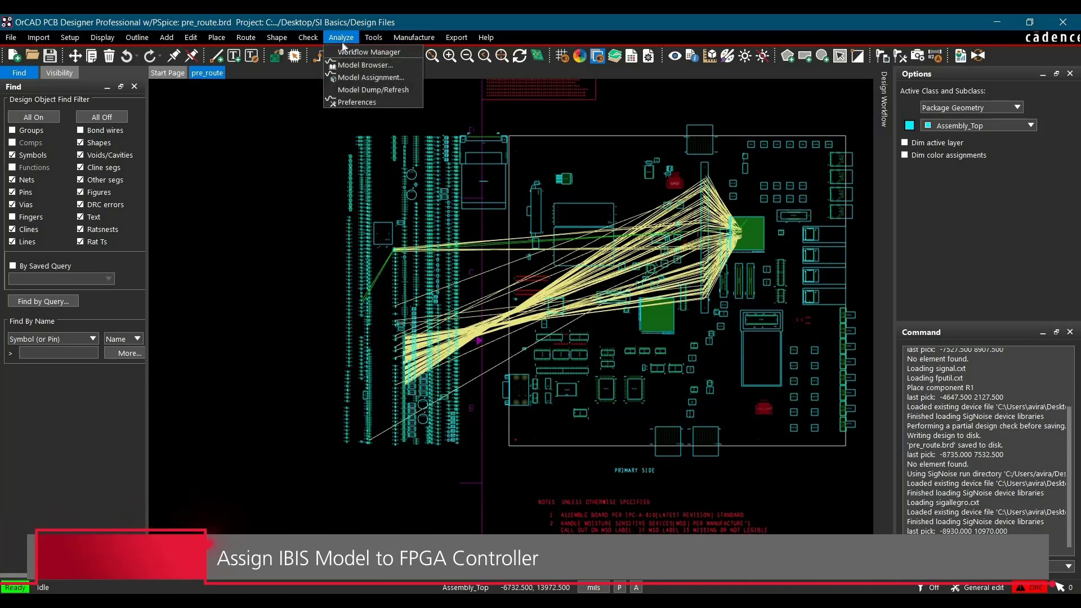
click(343, 79)
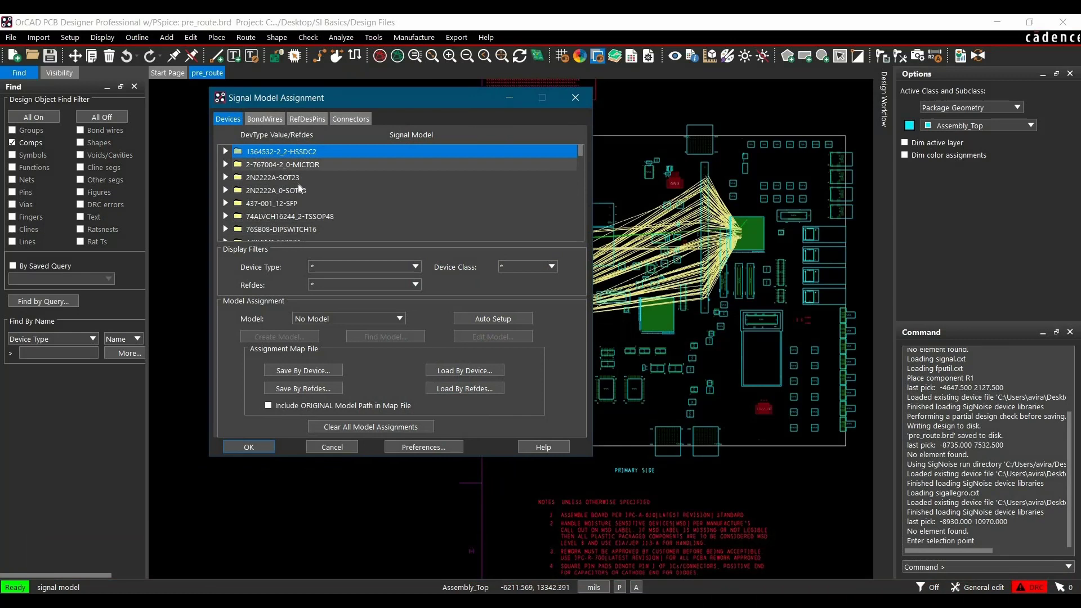
scroll(306, 204, down, 5)
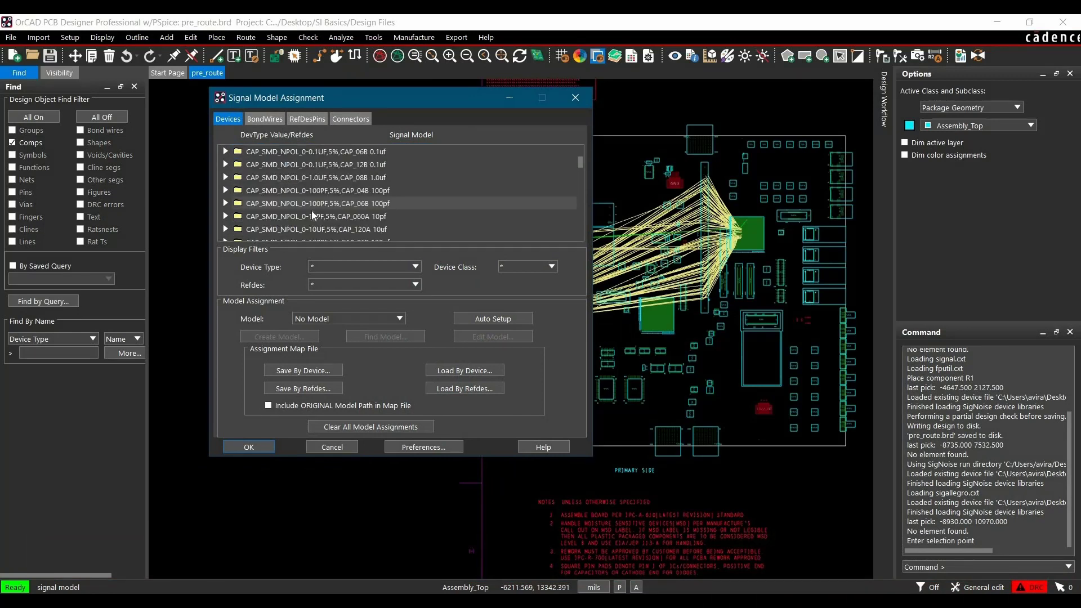
scroll(312, 209, down, 4)
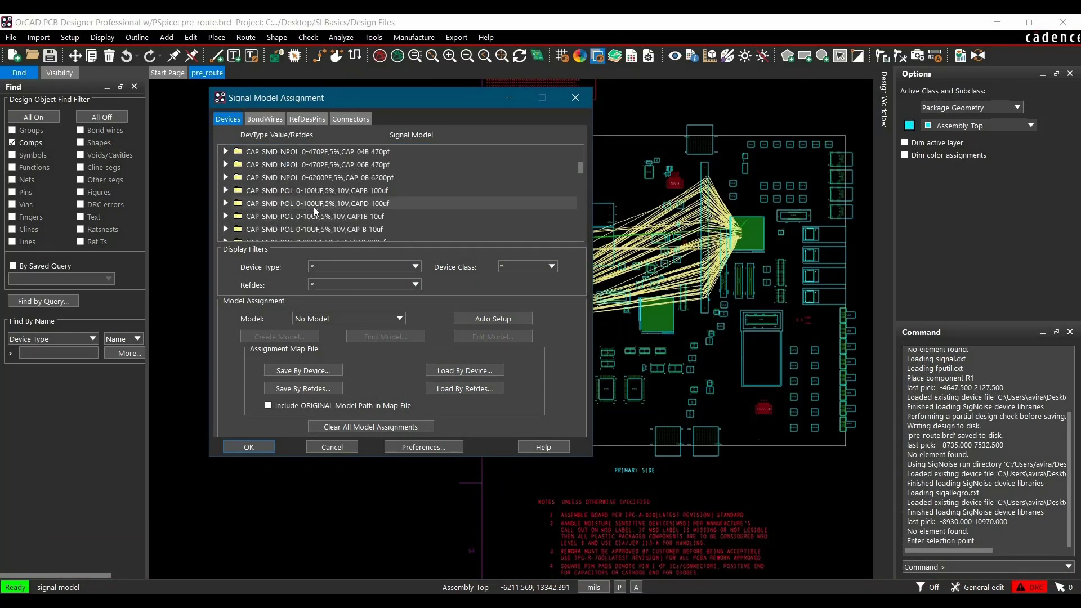
scroll(306, 225, down, 6)
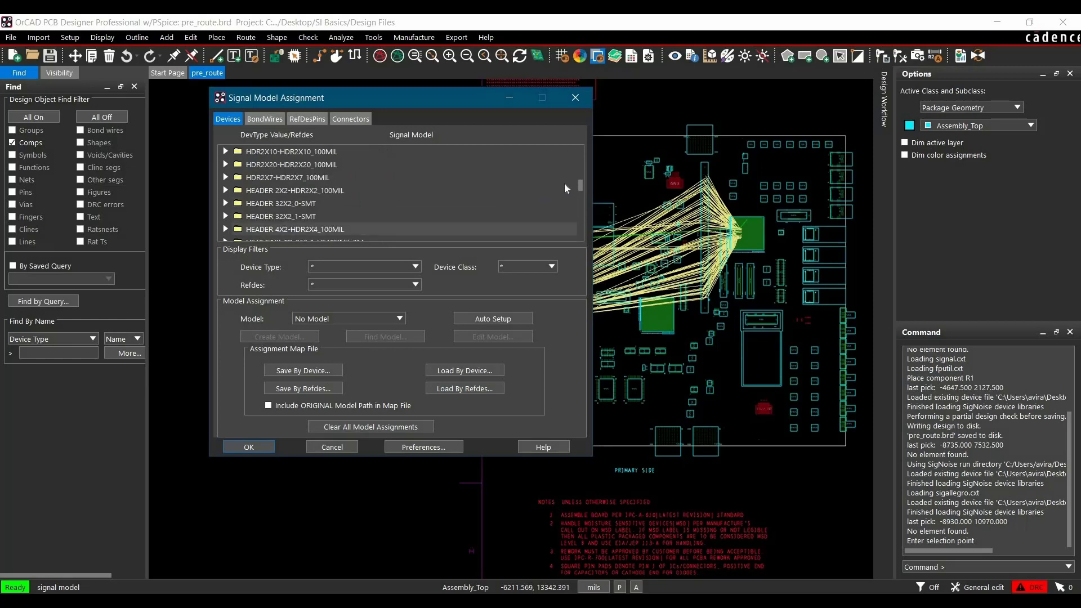
drag(579, 185, 581, 235)
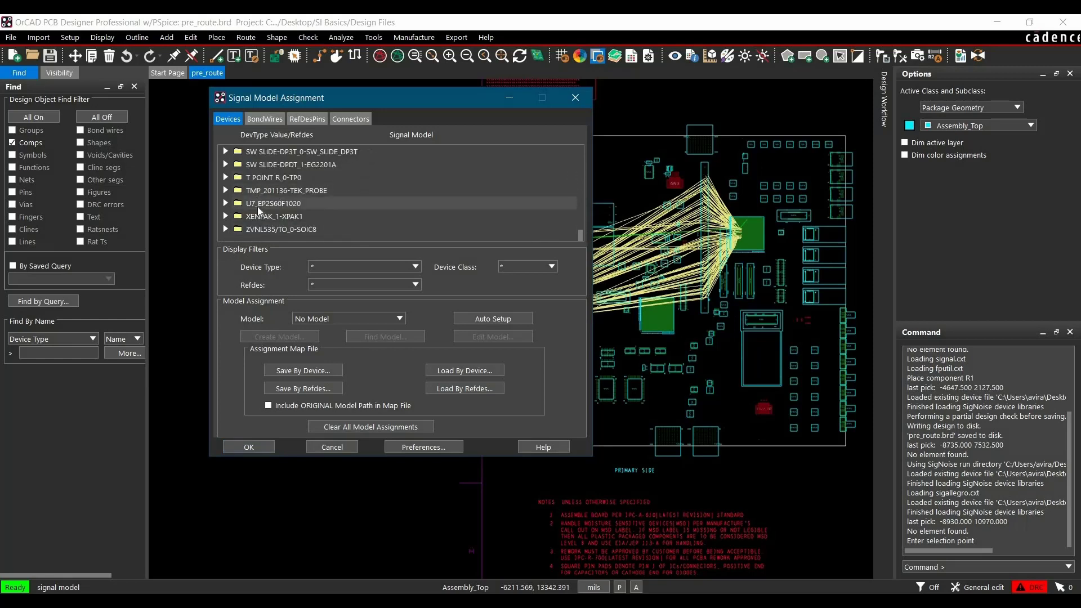
click(299, 205)
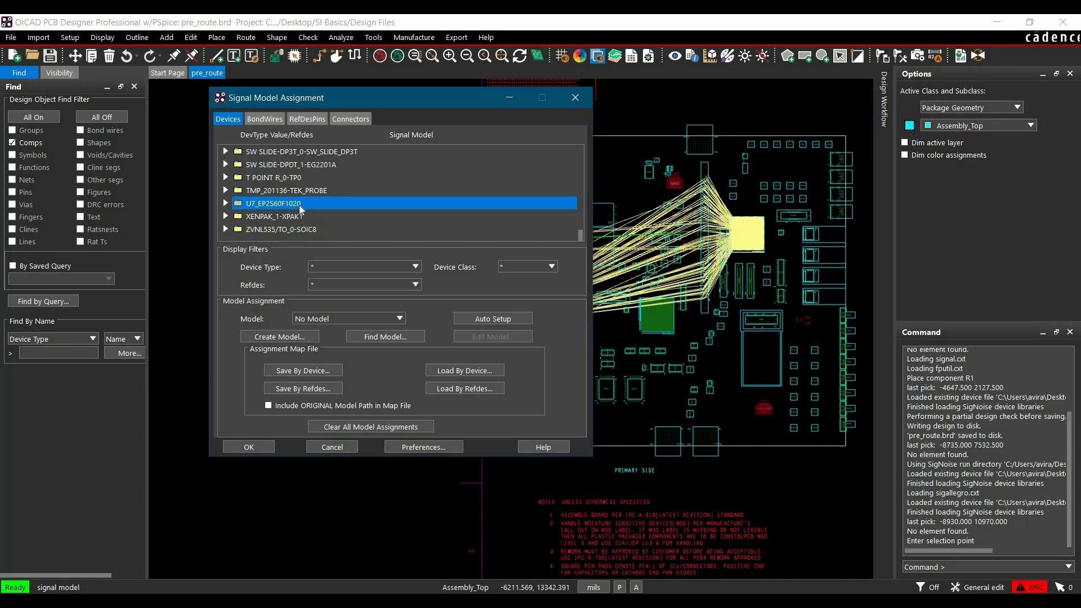
Start finding a model for the selected device and set the IBIS file name filter to *
click(363, 341)
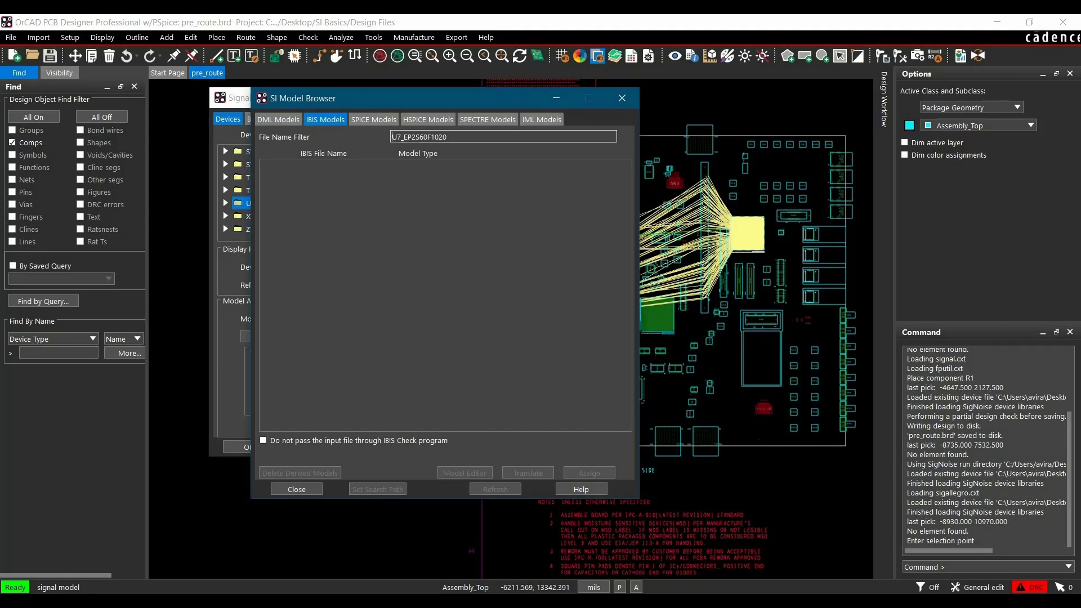
double_click(415, 137)
key(BackSpace)
key(Return)
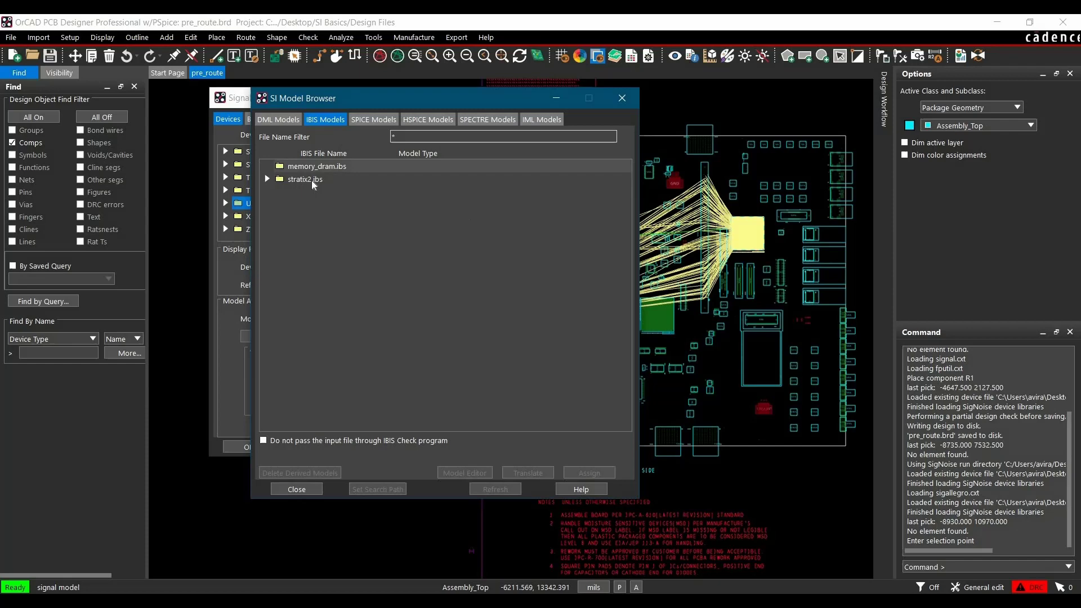
Assign the StratixII IbisDevice model from stratix2.ibs to U7_EP2S60F1020, accept the assignment and close the changes report
click(268, 180)
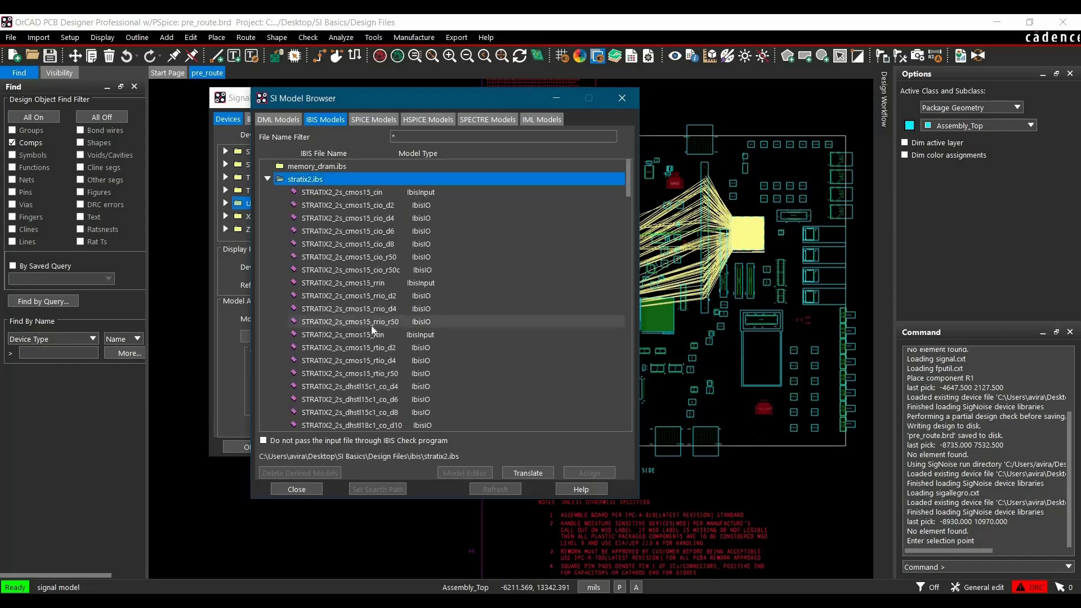
scroll(369, 332, down, 5)
drag(630, 250, 623, 429)
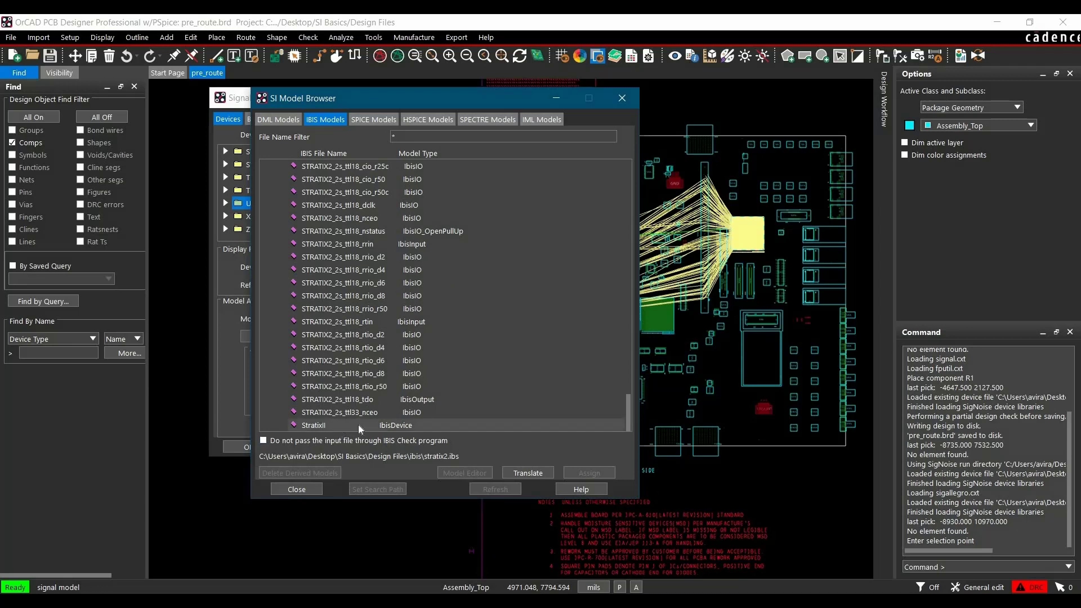
click(359, 425)
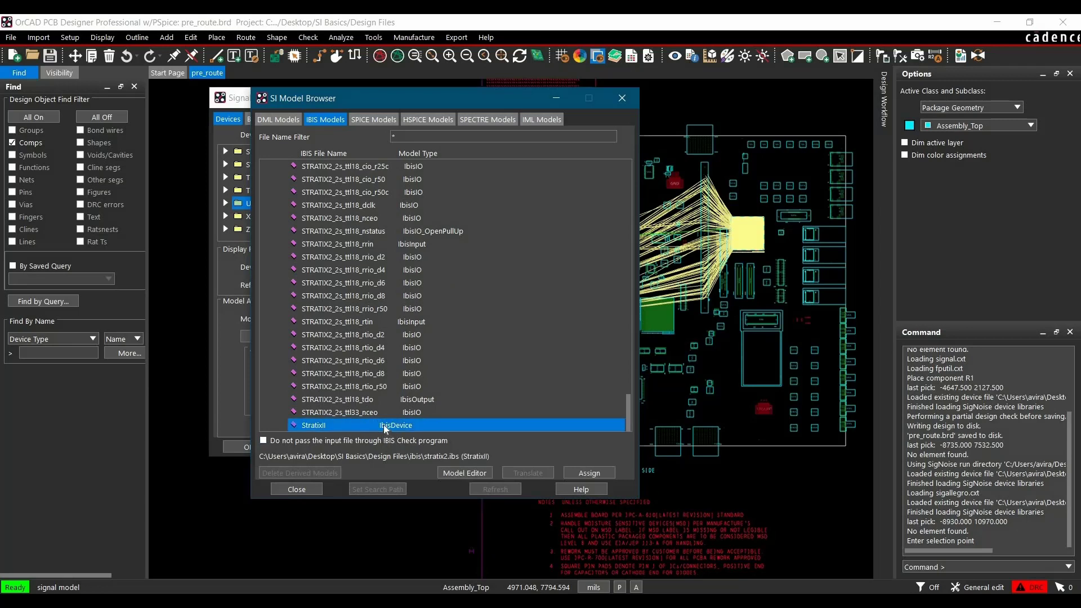
click(596, 475)
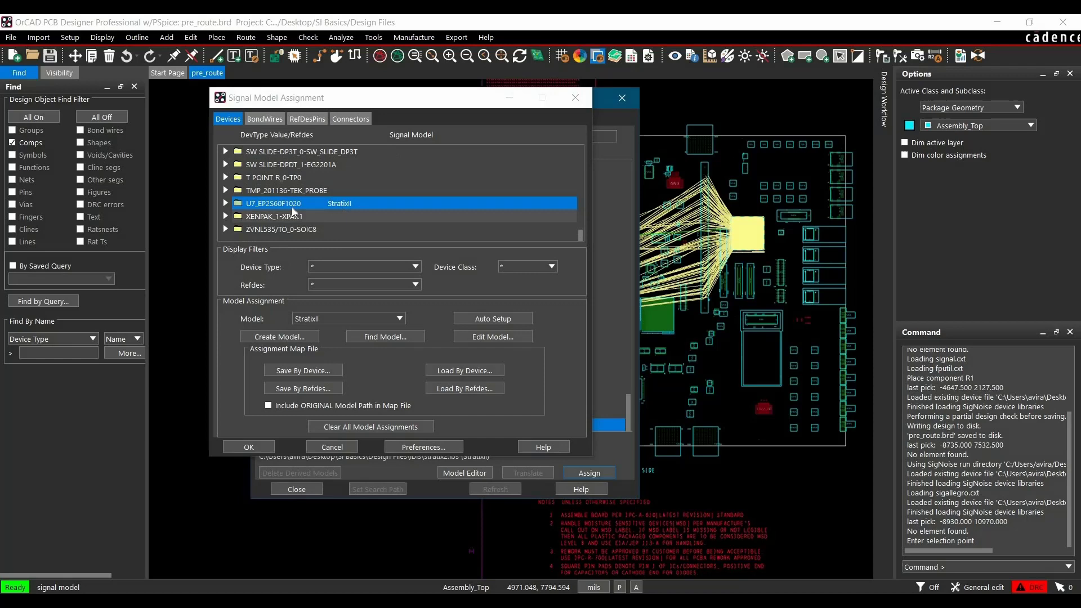
click(248, 446)
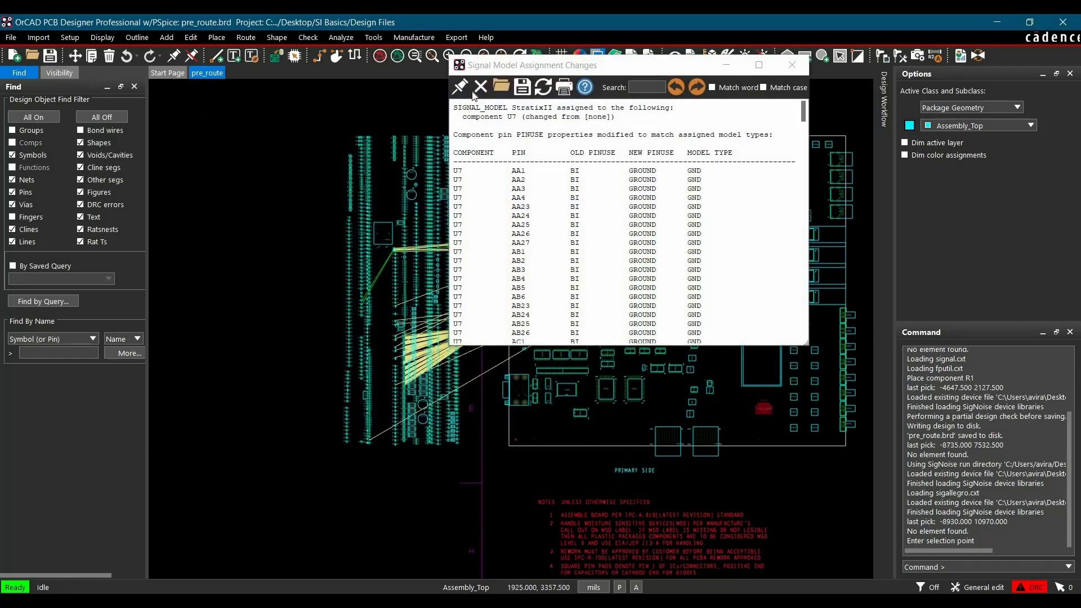
click(480, 87)
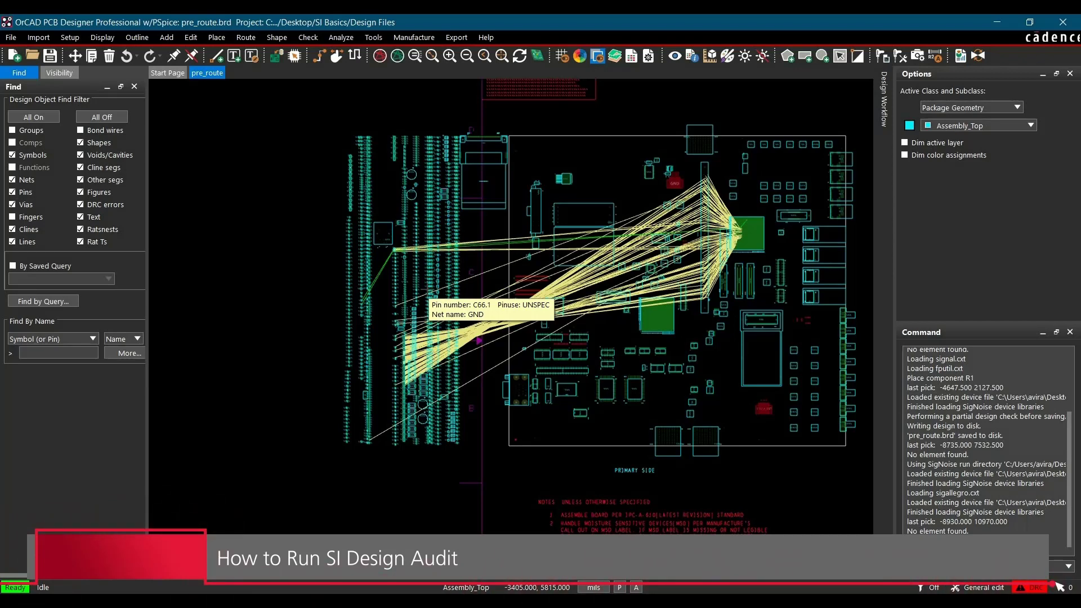
Start the SI Design Audit, exclude the Diff Pairs tests and continue to the Xnet and net selection
click(70, 37)
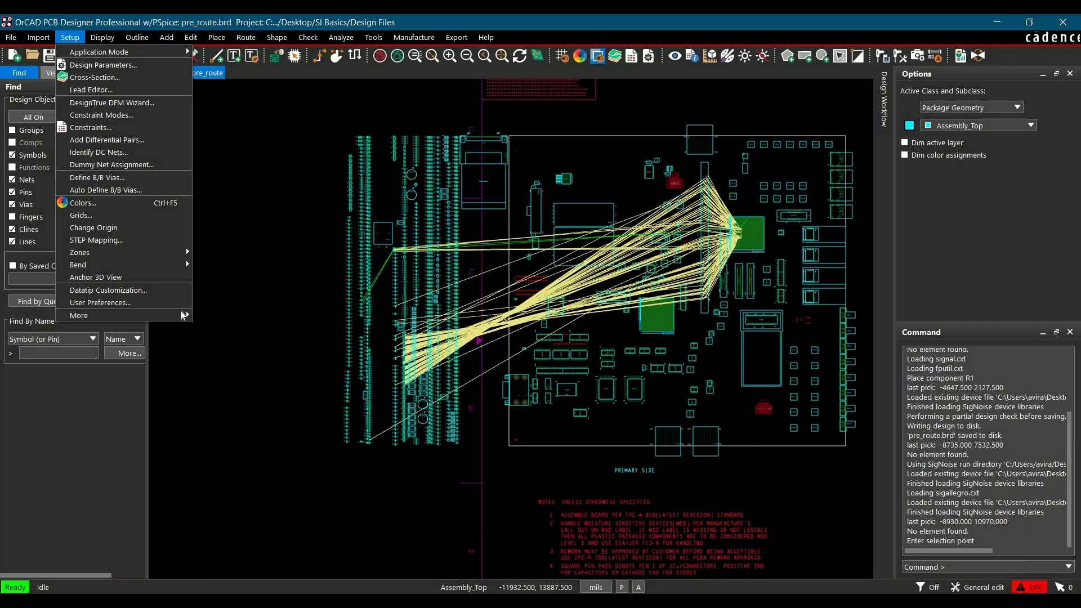
mouse_move(183, 314)
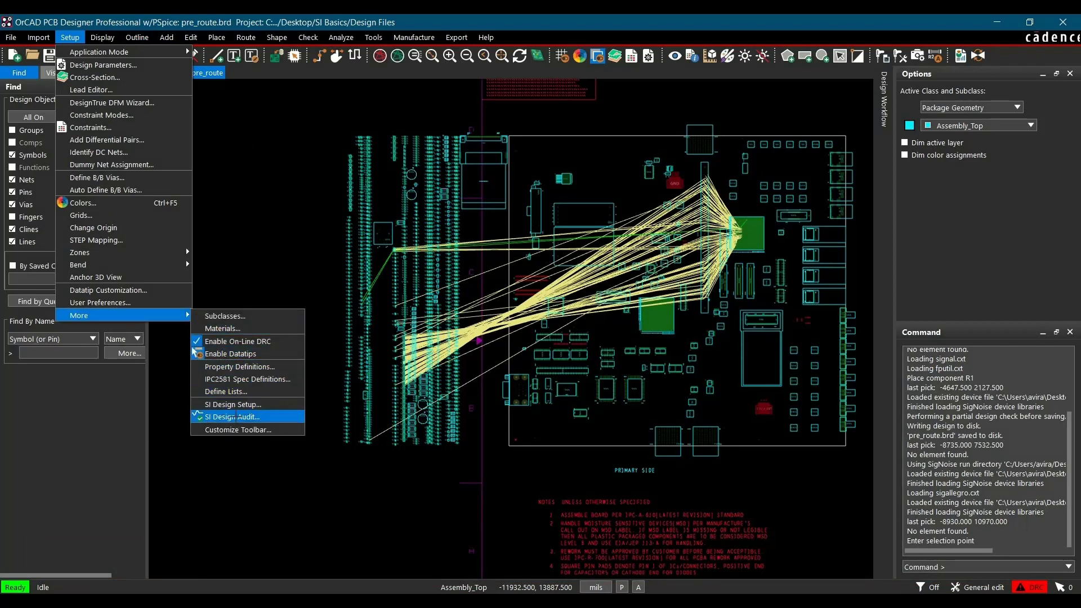
click(232, 418)
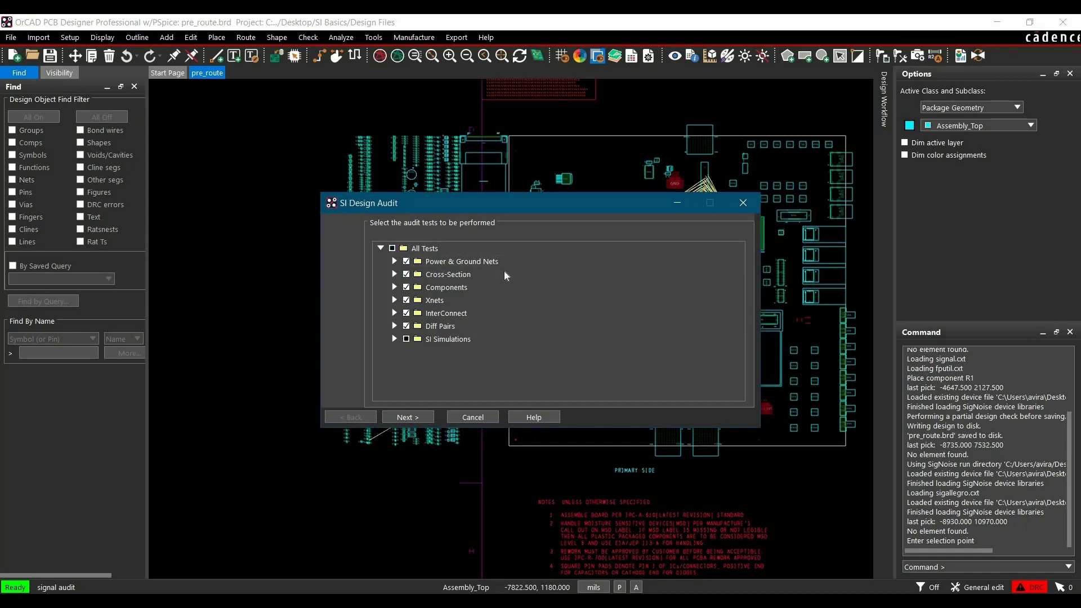
click(406, 327)
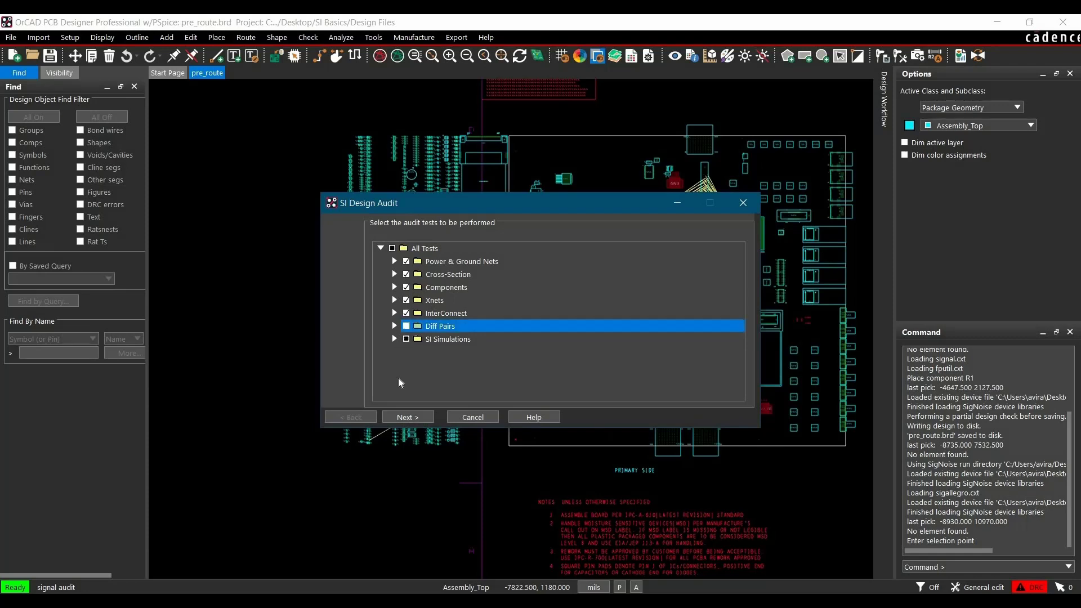
click(409, 417)
Audit the PARALLELBUS_ADDR, PARALLELBUS_DATA and PARALLELBUS_STROBE buses of PRE_ROUTE, ignore all audit errors and finish the audit
click(398, 271)
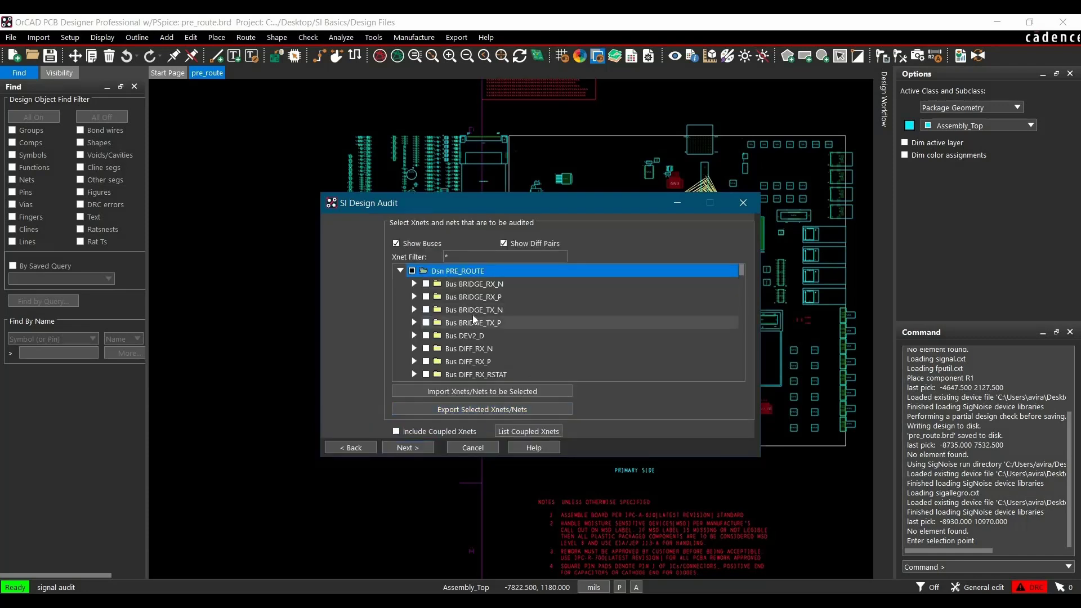
scroll(476, 327, down, 1)
scroll(476, 327, down, 10)
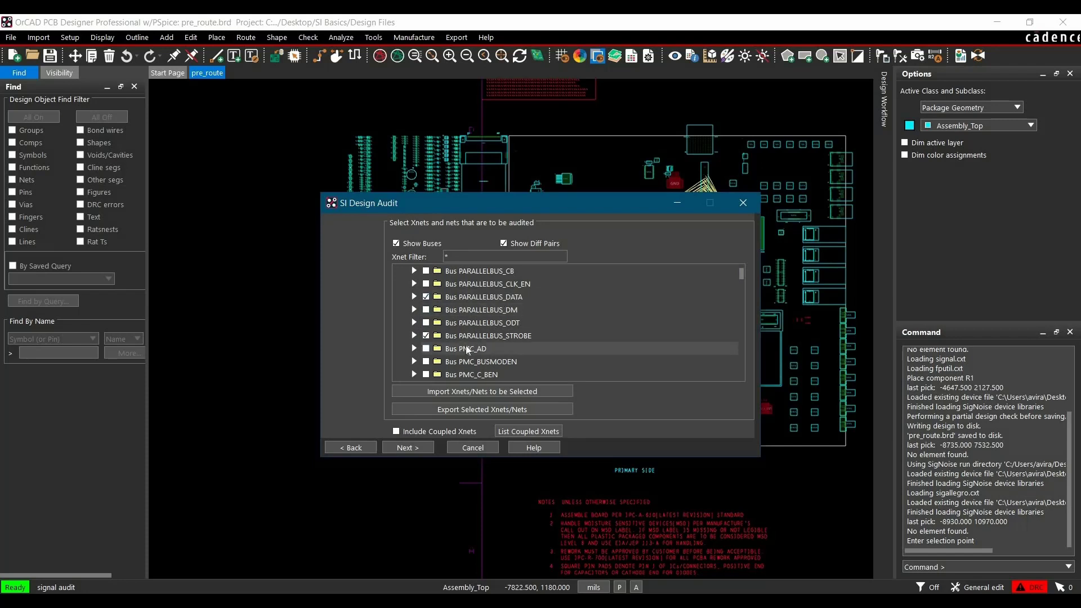
scroll(449, 308, up, 3)
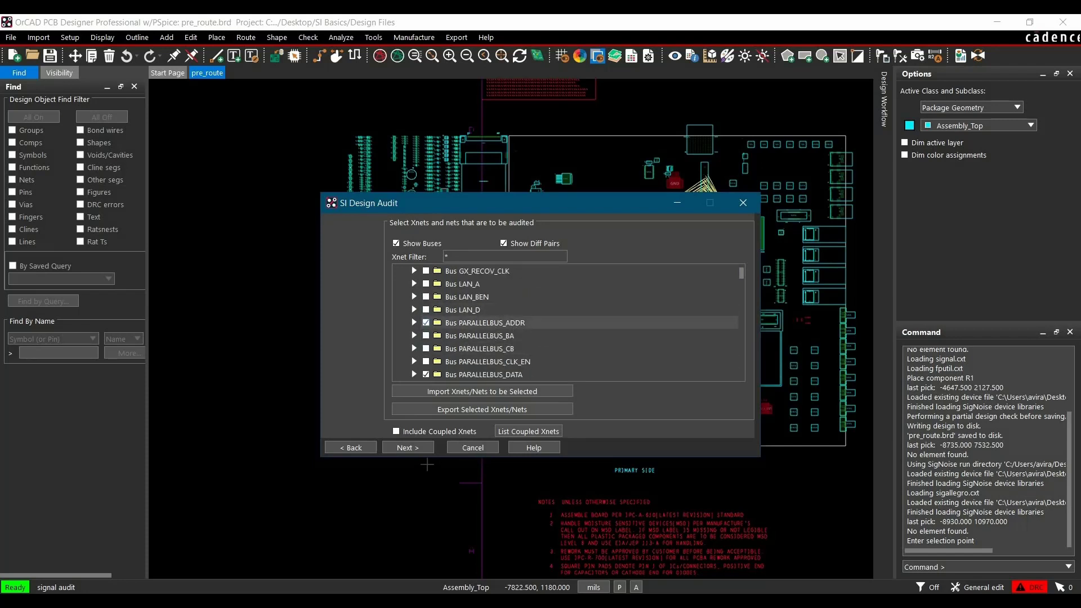
click(407, 449)
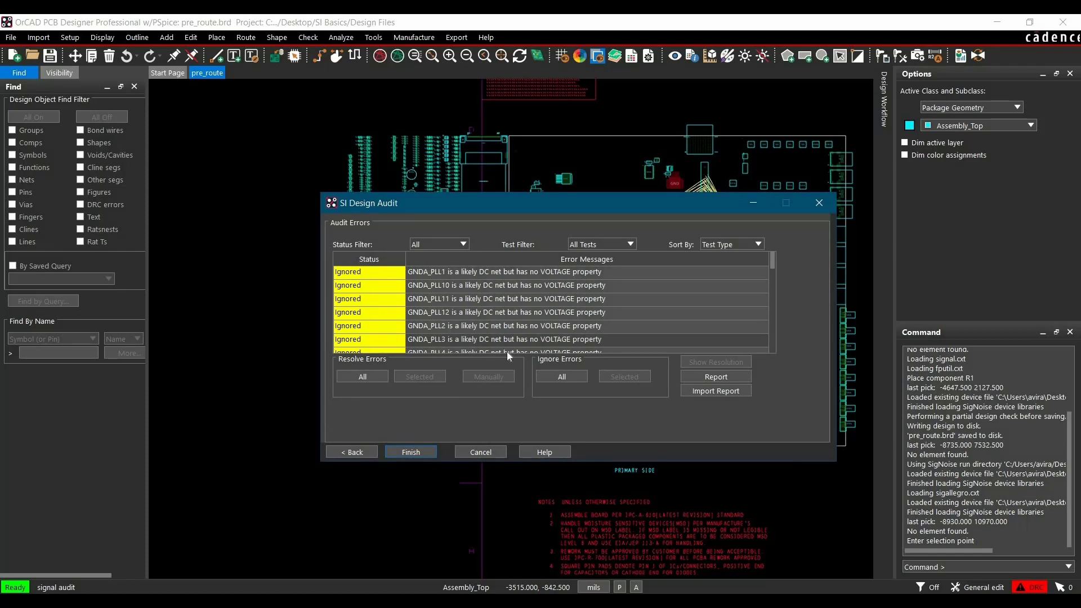
click(552, 377)
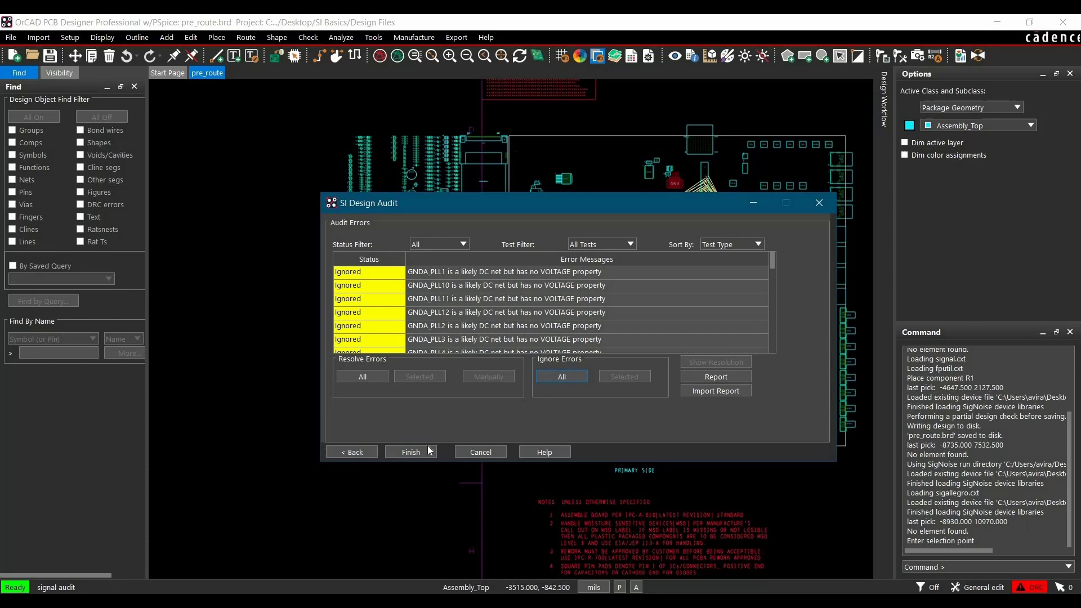
click(411, 452)
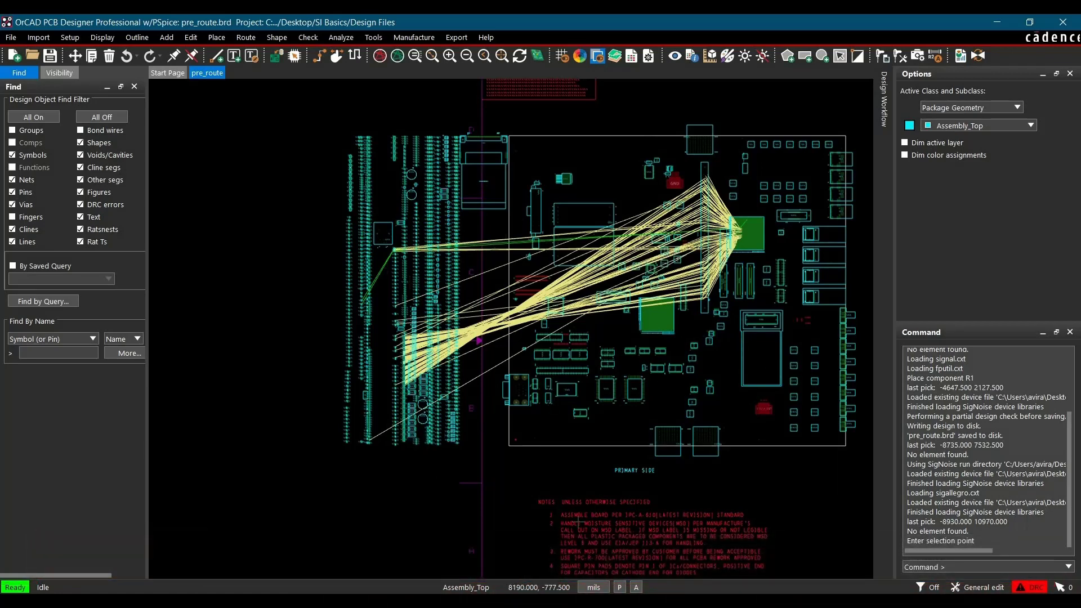
Blank all ratsnest lines on the board
click(97, 39)
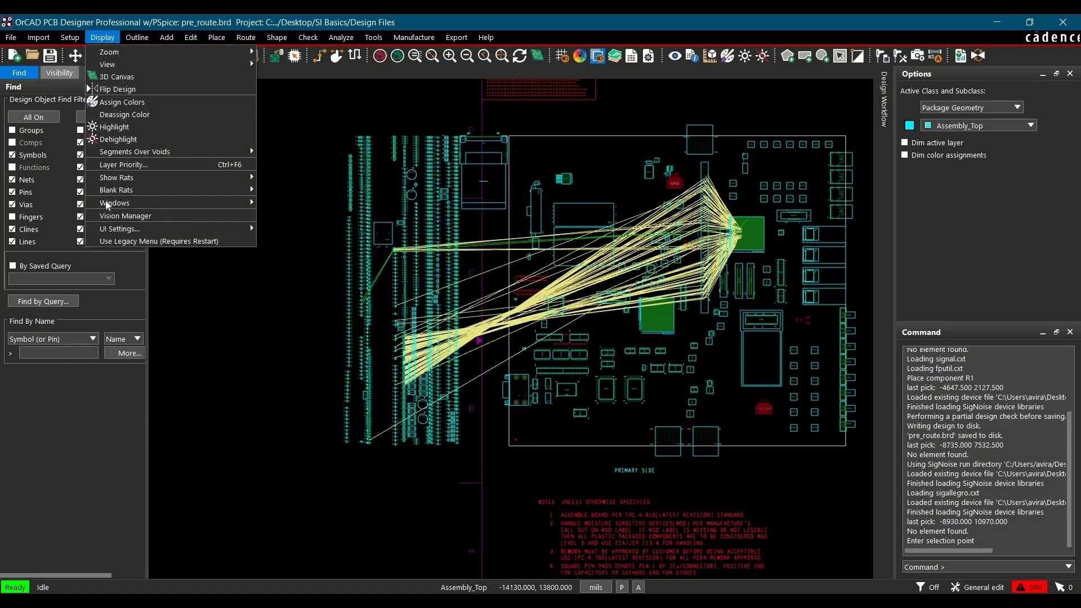
mouse_move(181, 191)
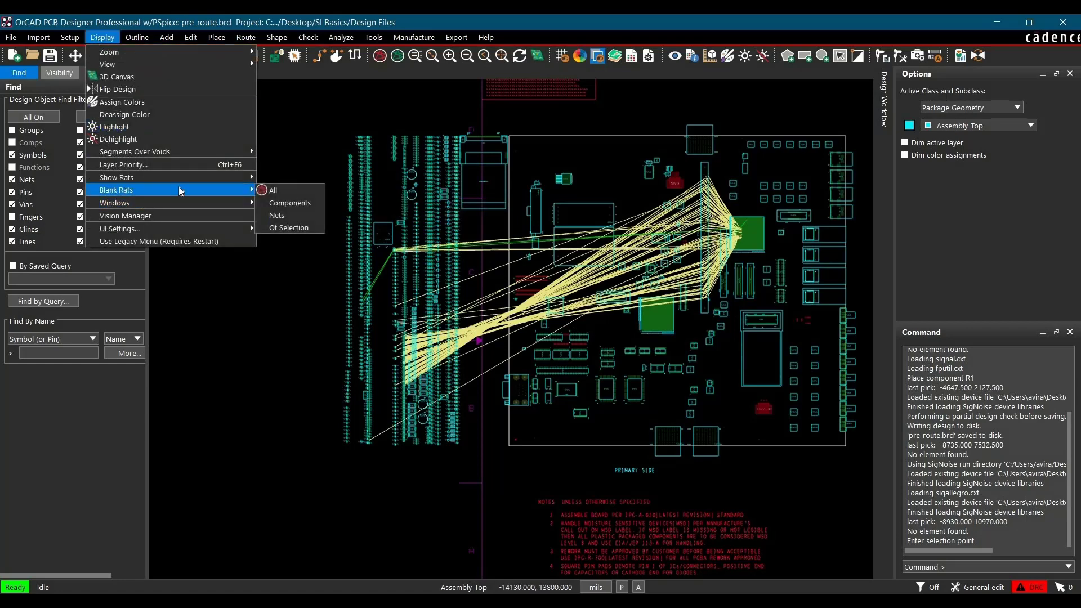
click(281, 192)
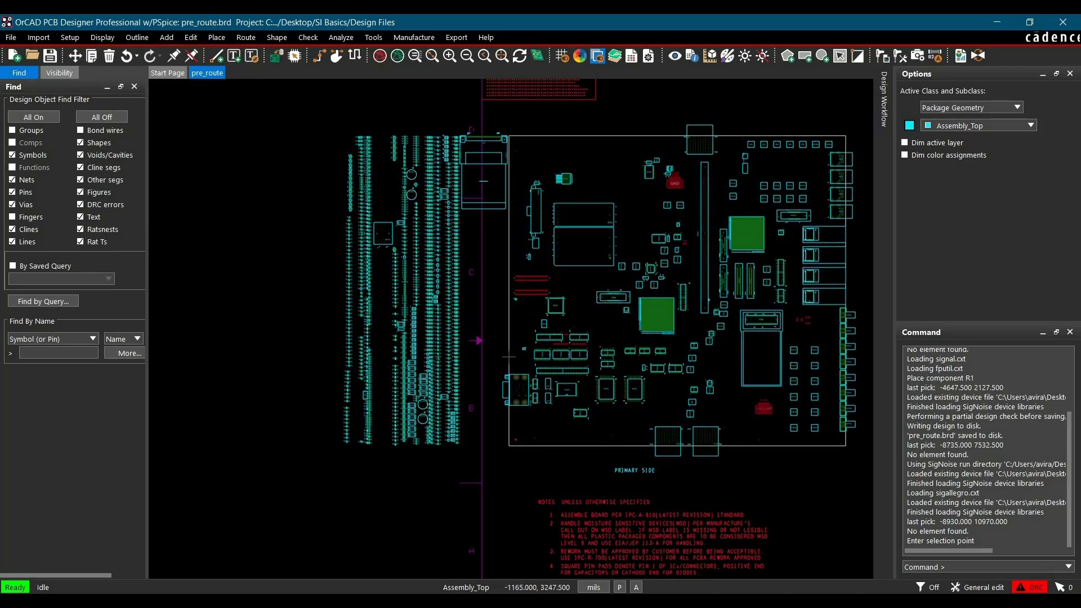
Show the ratsnest only for net PARALLELBUS_DATA<0>, finding it by its net name, and end the command
click(105, 37)
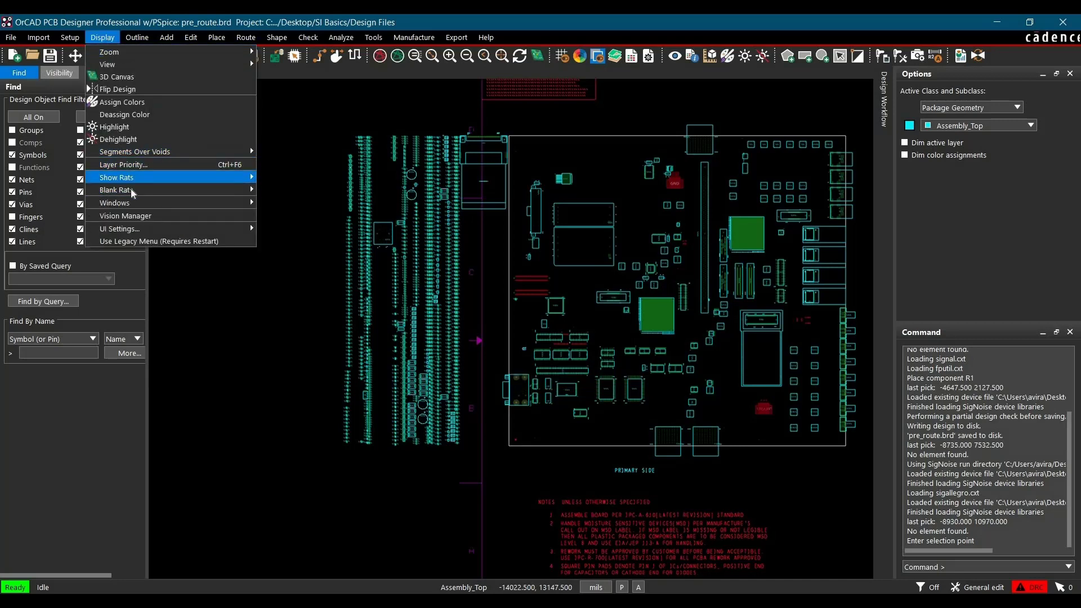
mouse_move(137, 176)
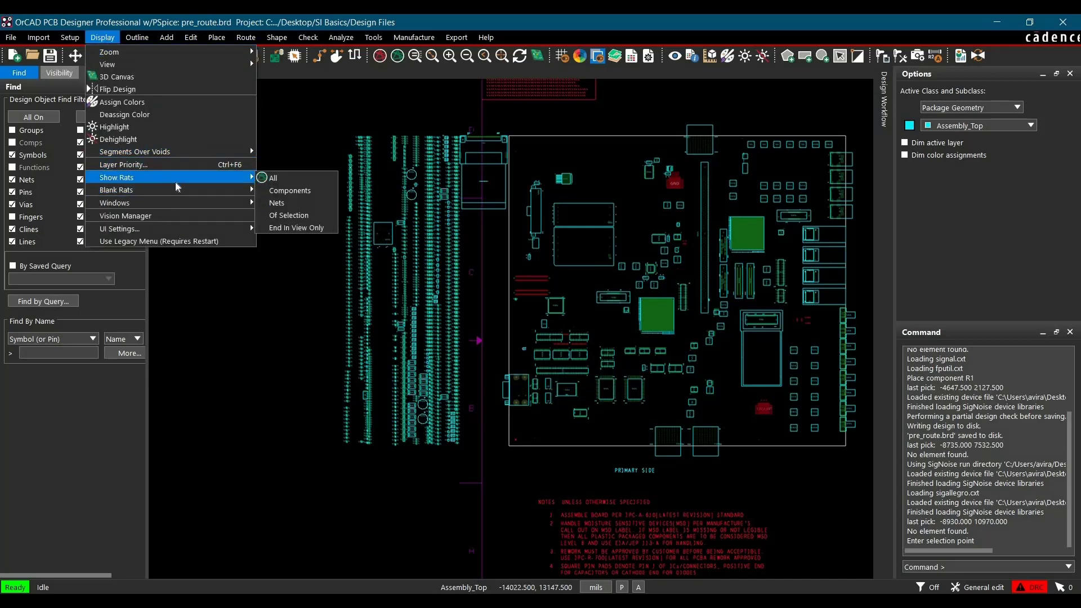
click(293, 202)
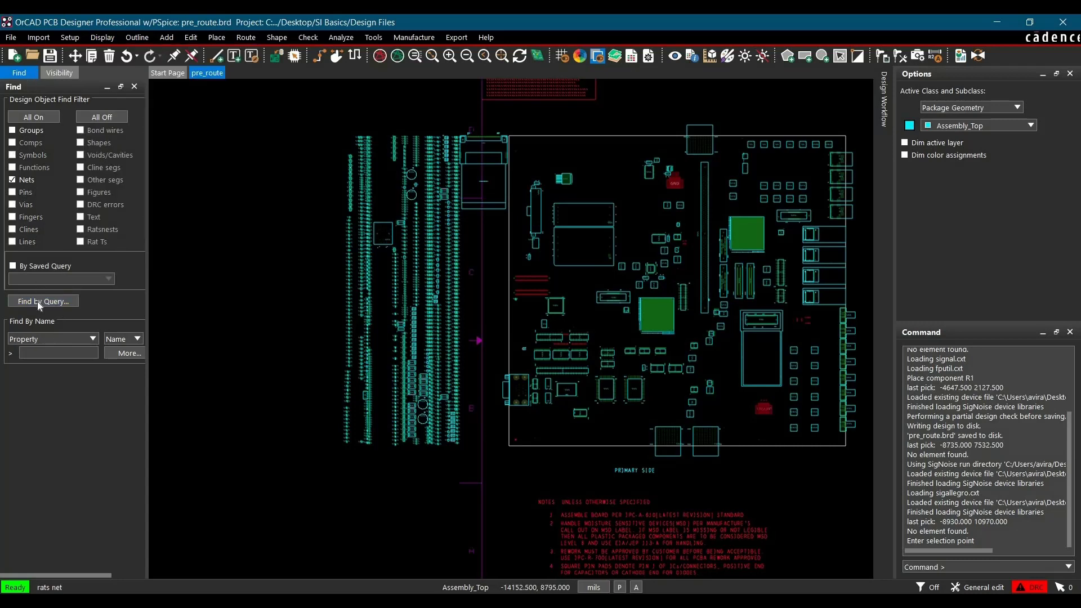
click(45, 340)
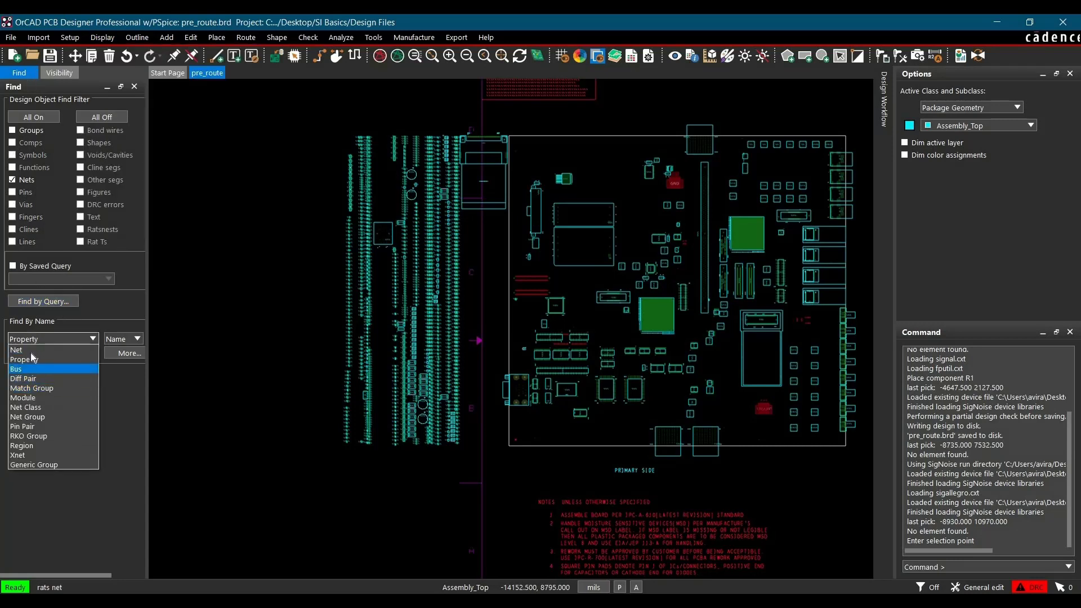
click(23, 350)
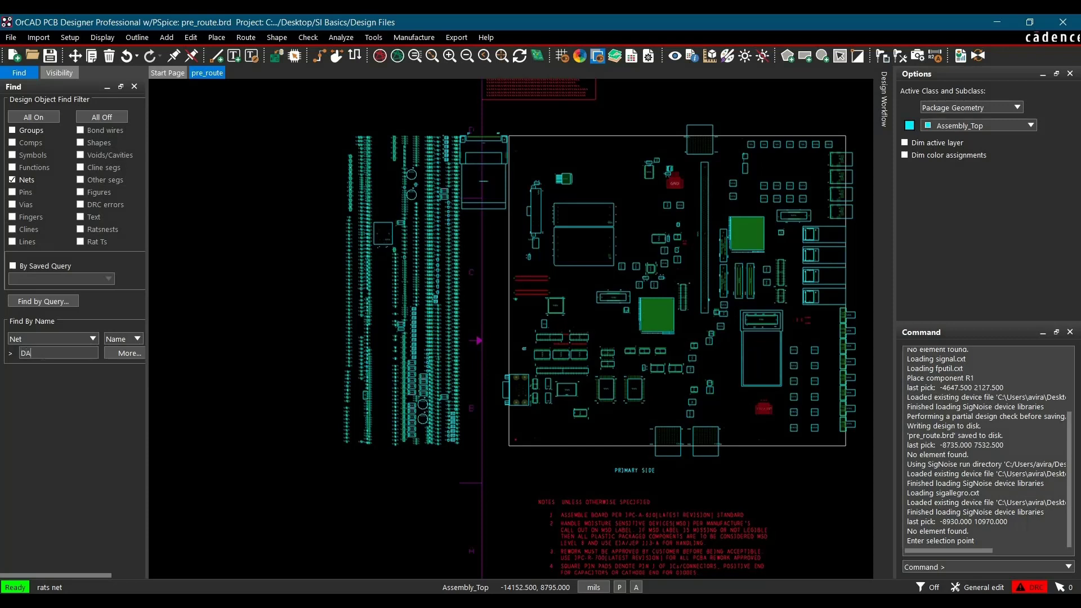
key(BackSpace)
key(BackSpace)
text(PARALLELBUS_DATA)
key(Return)
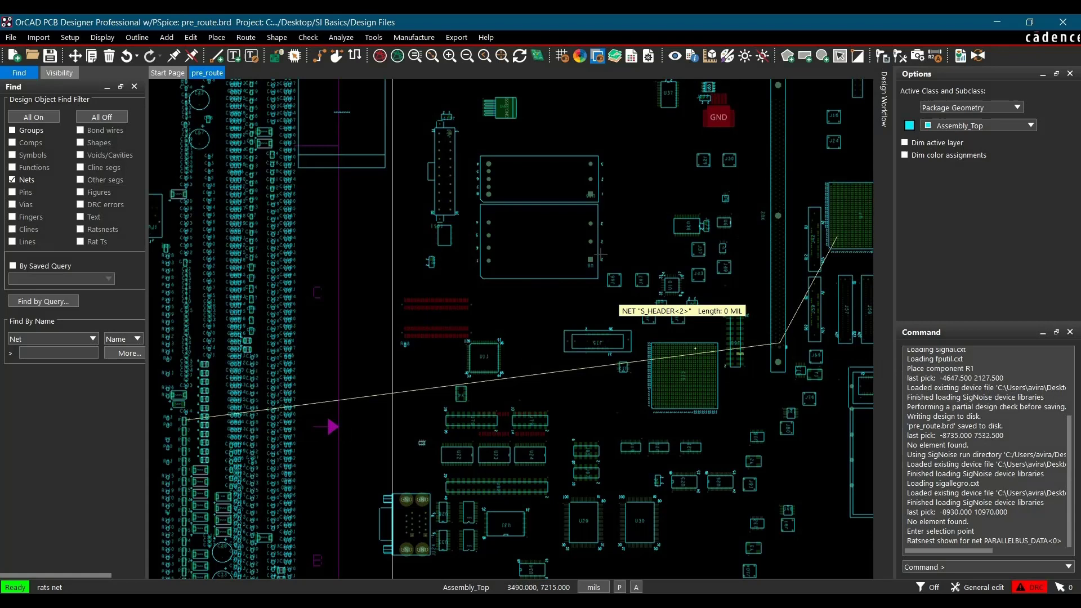
right_click(364, 259)
click(376, 264)
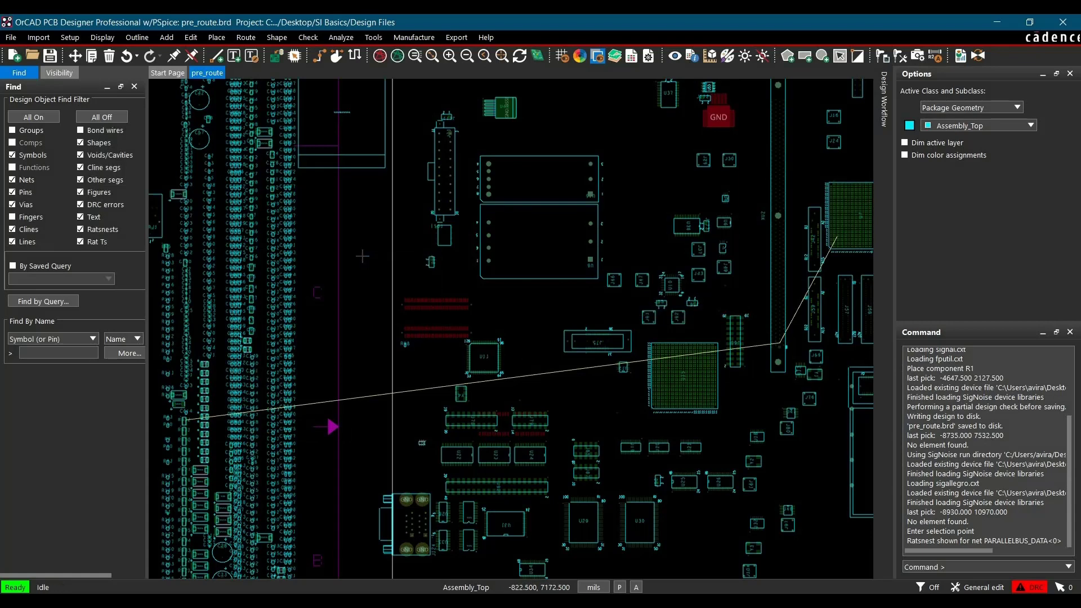
key(F2)
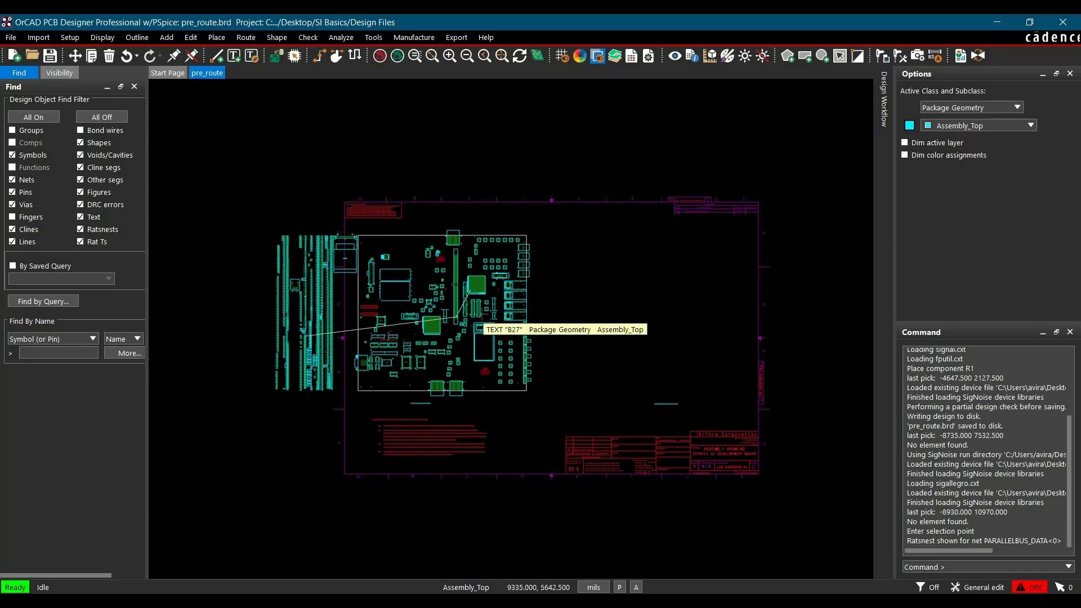
scroll(481, 325, up, 2)
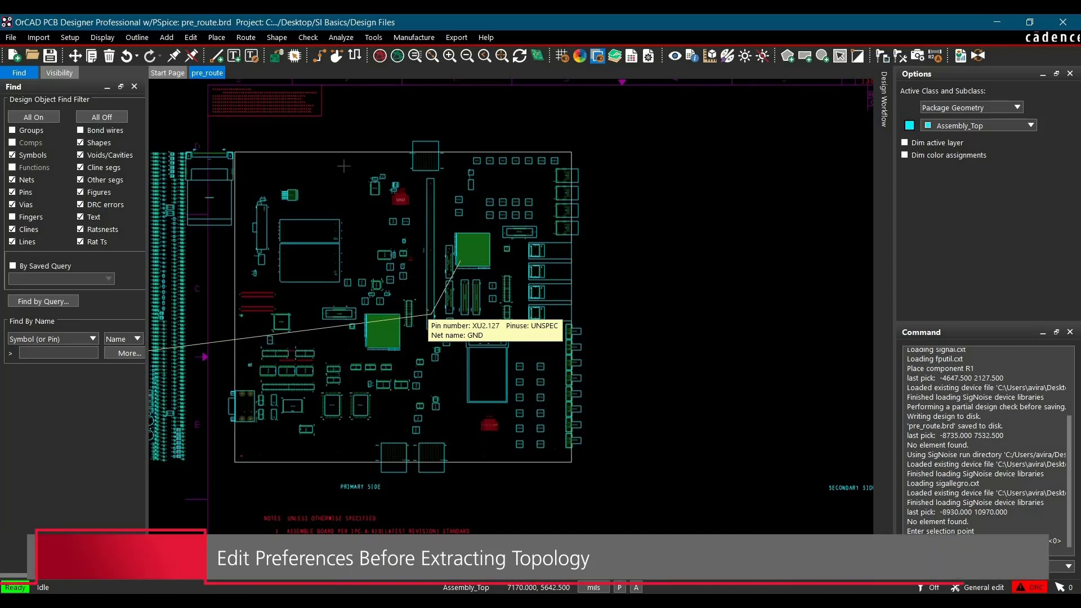
In the Analysis Preferences, set the Default Impedance for unrouted interconnect models to 50ohm and accept the settings
click(341, 37)
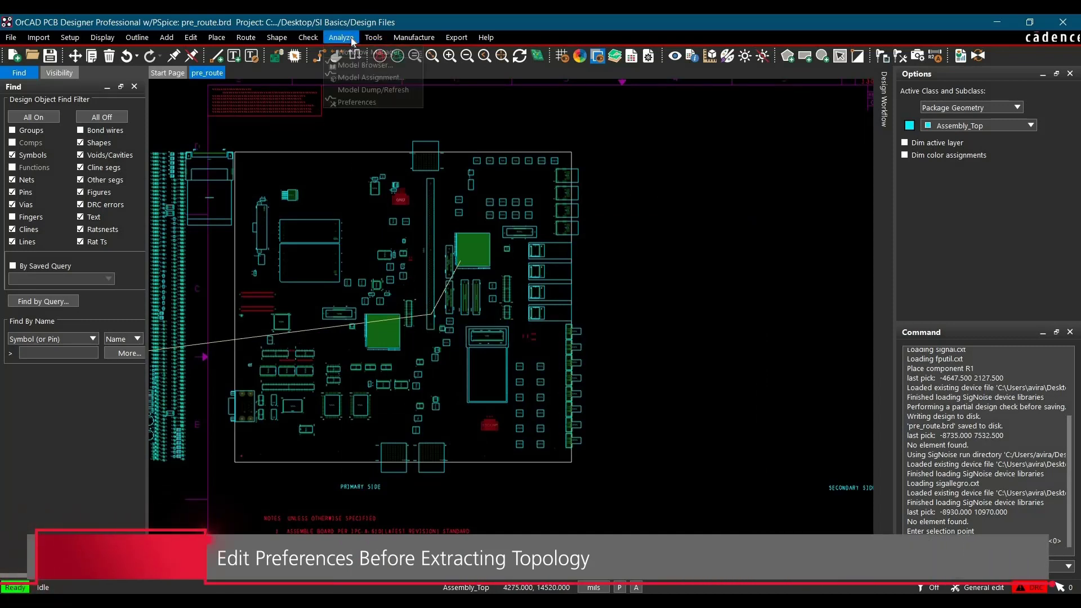
click(358, 102)
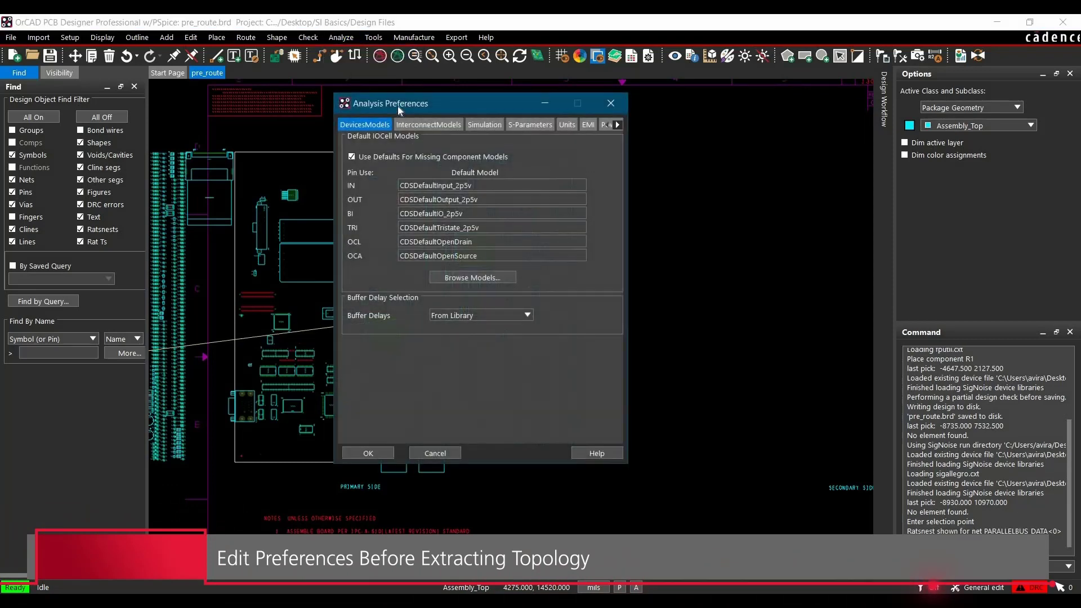
drag(397, 106, 373, 120)
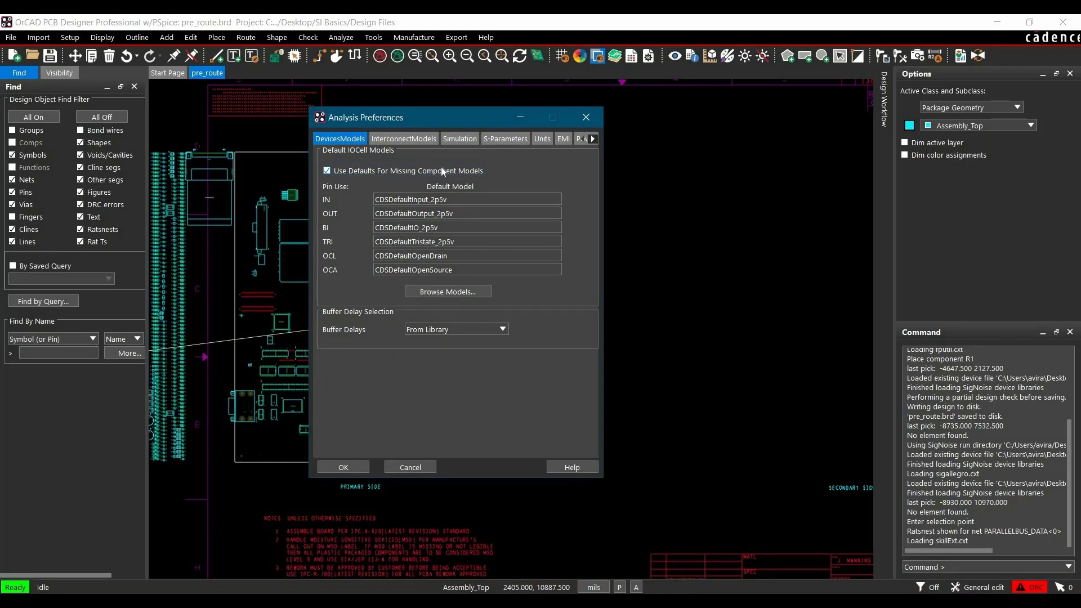
click(408, 137)
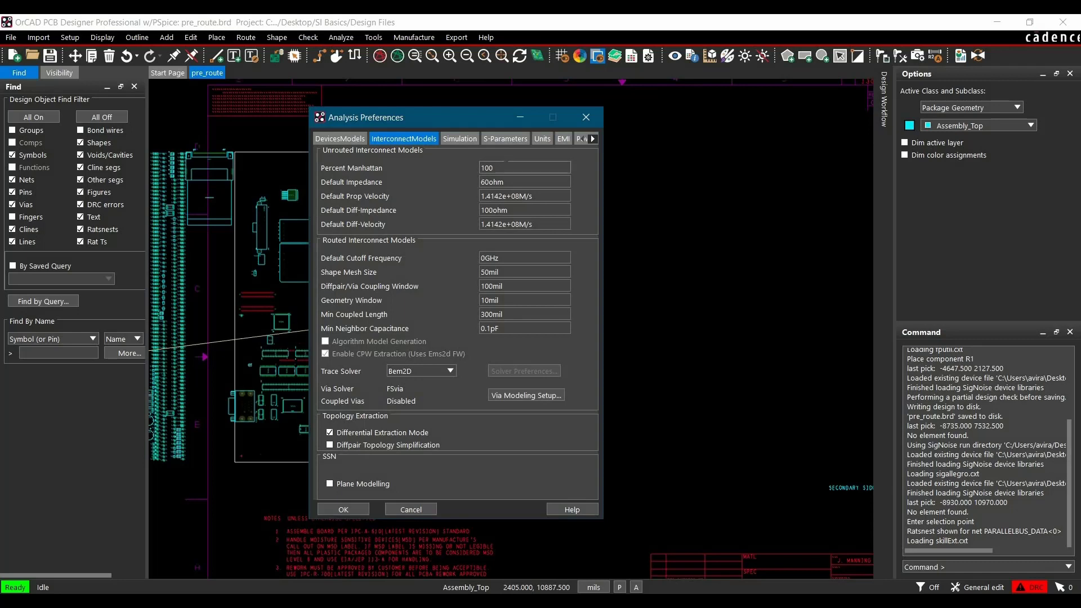
double_click(507, 162)
click(482, 182)
key(BackSpace)
text(5)
key(Tab)
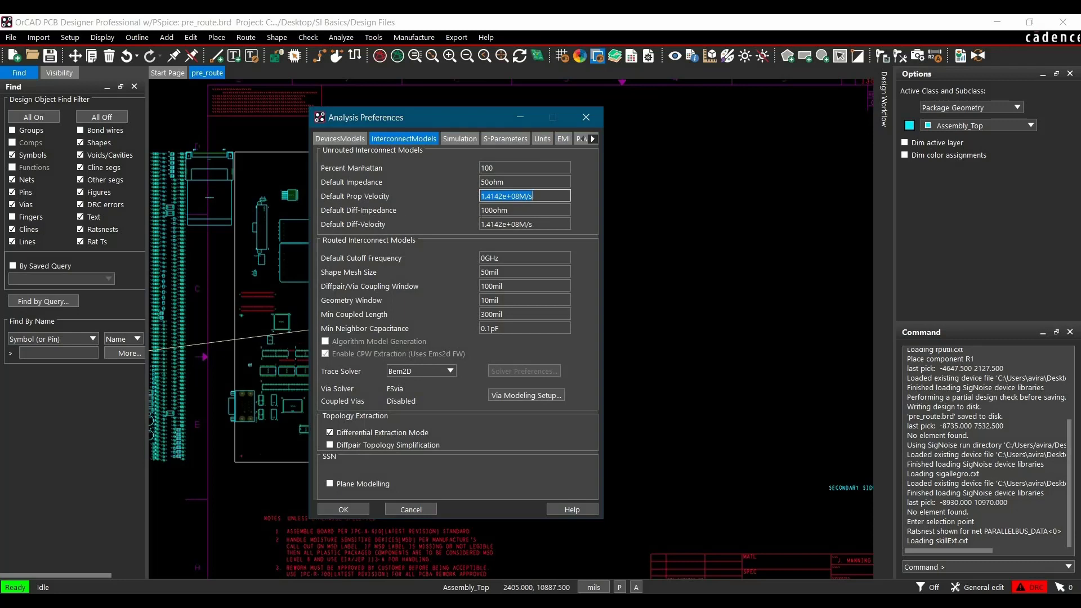
key(Tab)
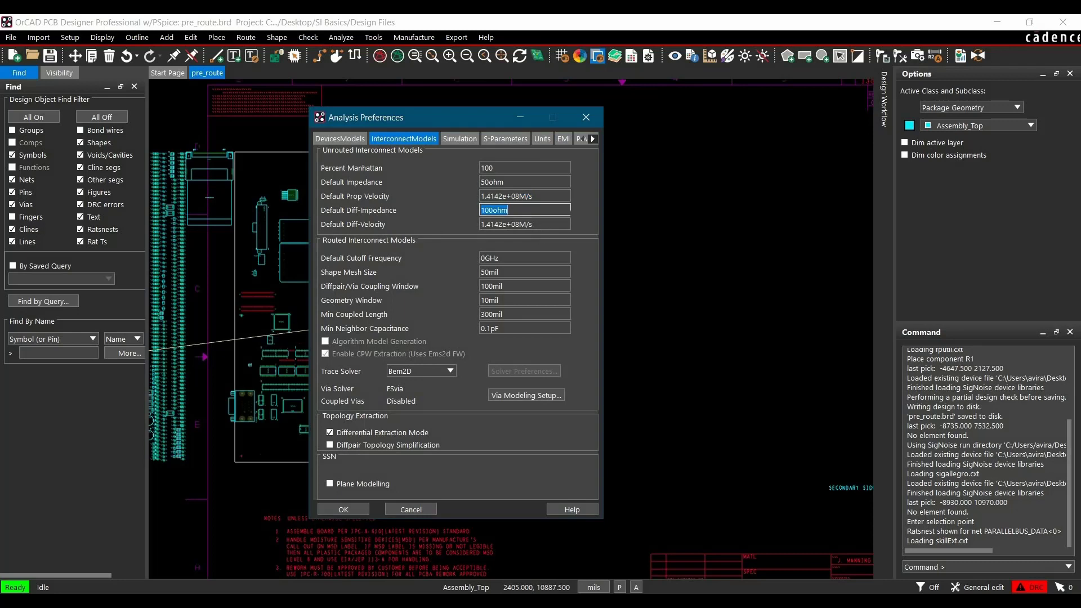
click(361, 511)
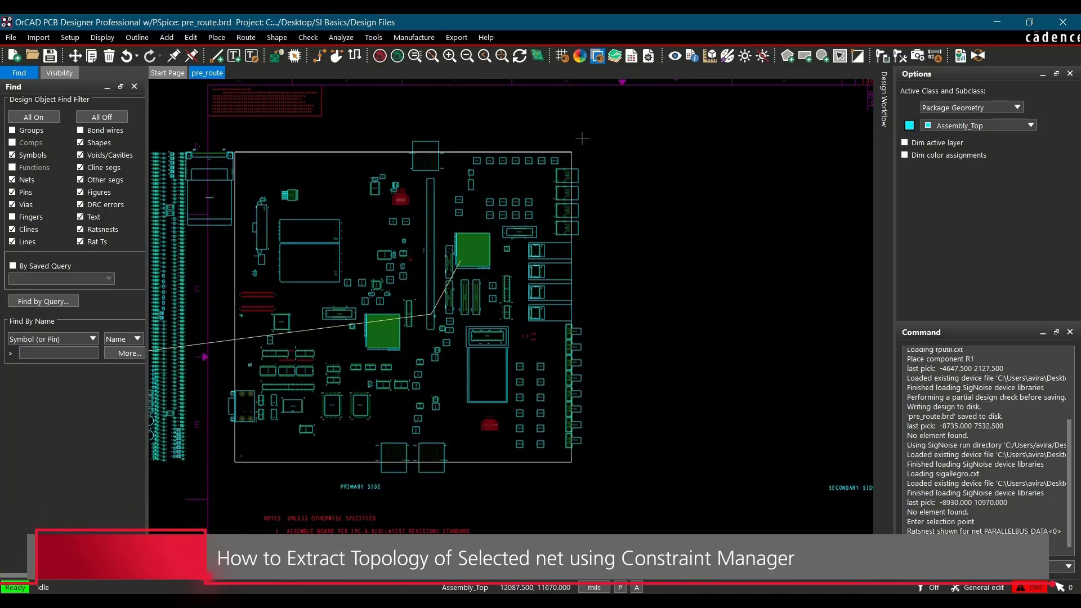
Open Constraint Manager and extract the topology of net PARALLELBUS_DATA<0> in the PARALLELBUS_DATA bus into SigXplorer
click(630, 58)
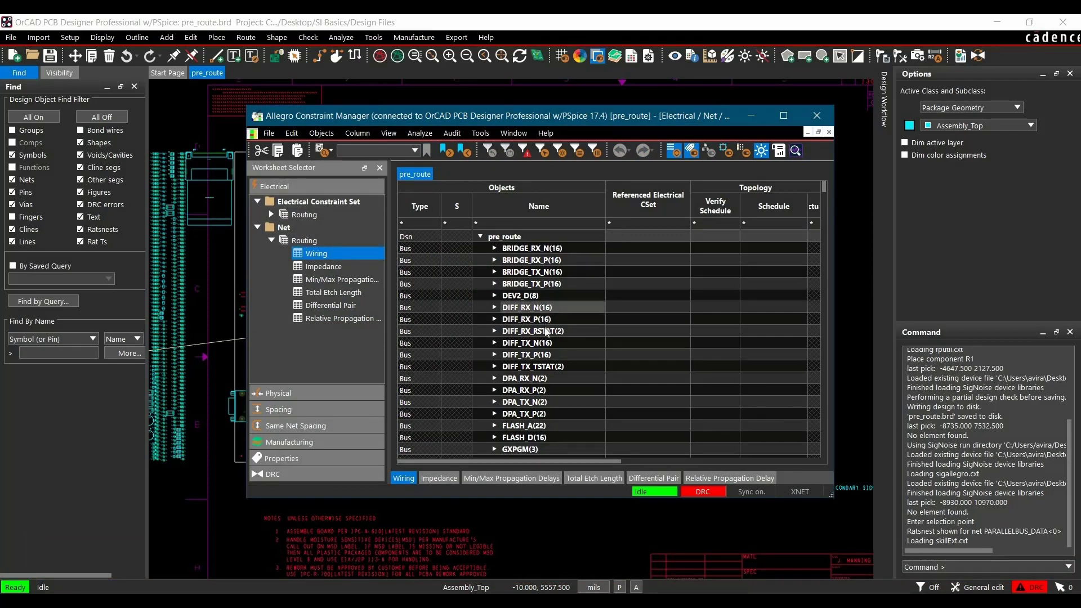
scroll(534, 321, down, 8)
scroll(556, 340, down, 3)
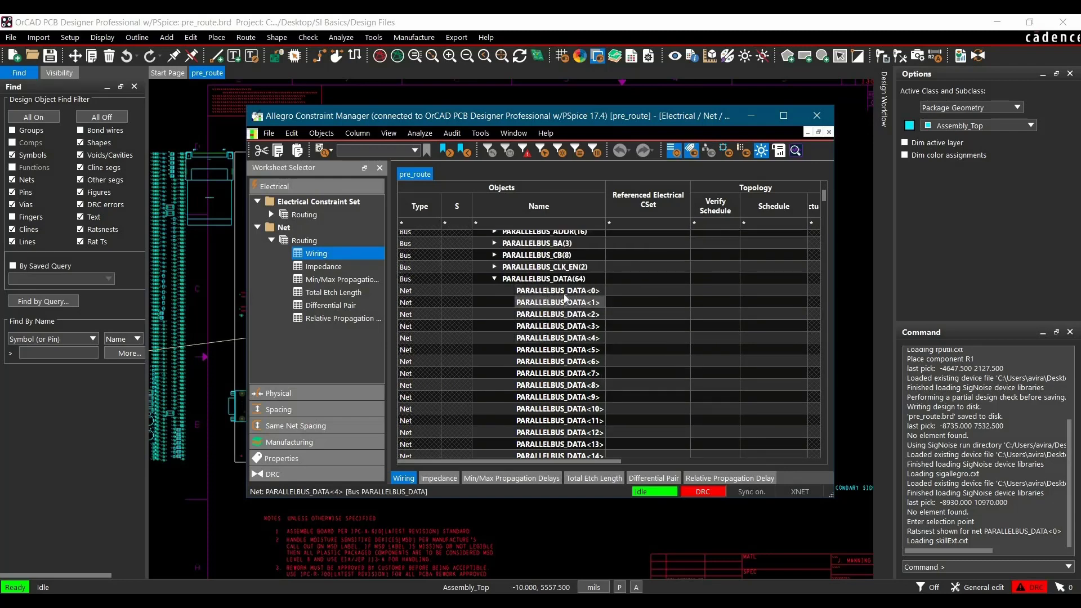
click(565, 291)
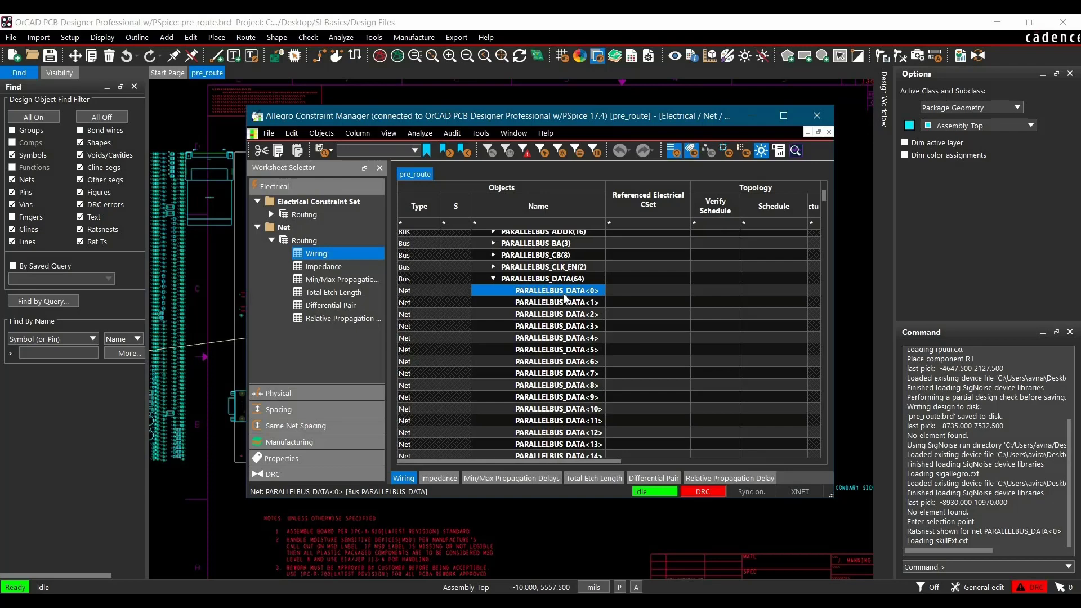
right_click(566, 298)
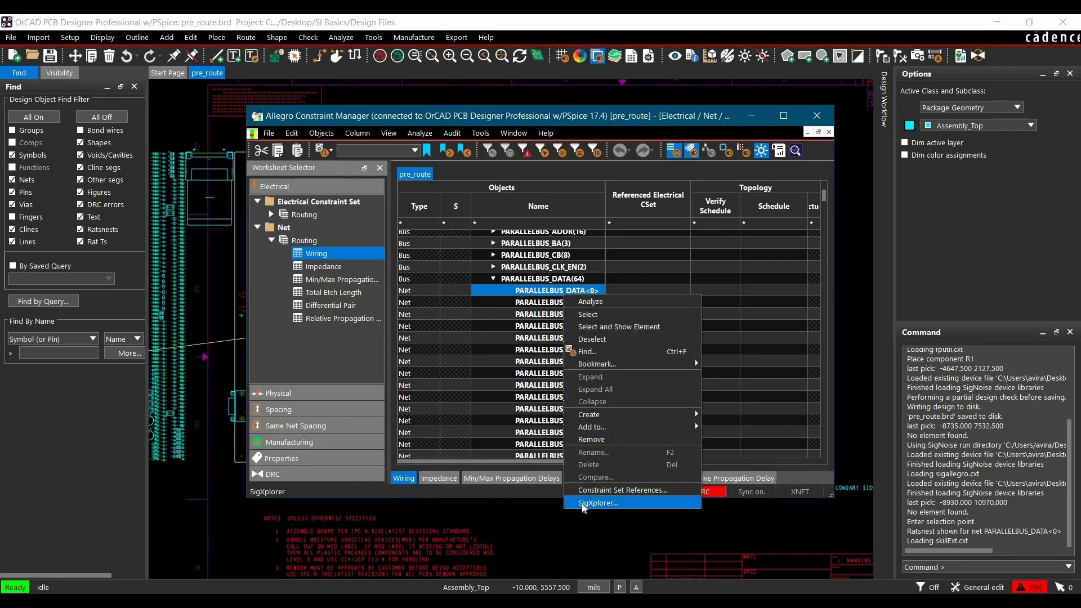
click(582, 504)
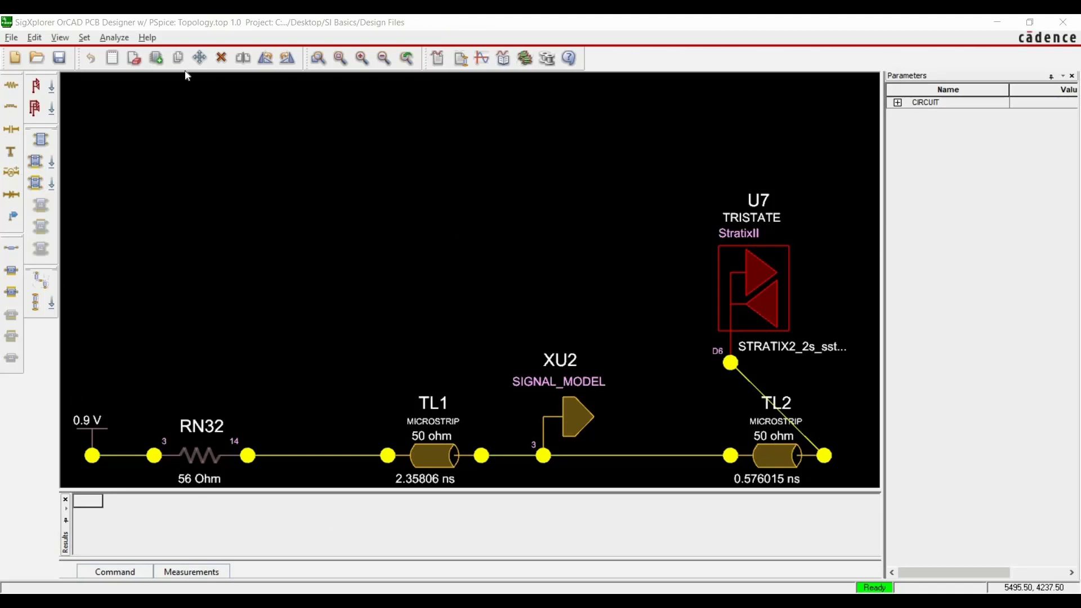
Save the extracted topology under the new name topology_data0 in the Design Files folder
click(11, 38)
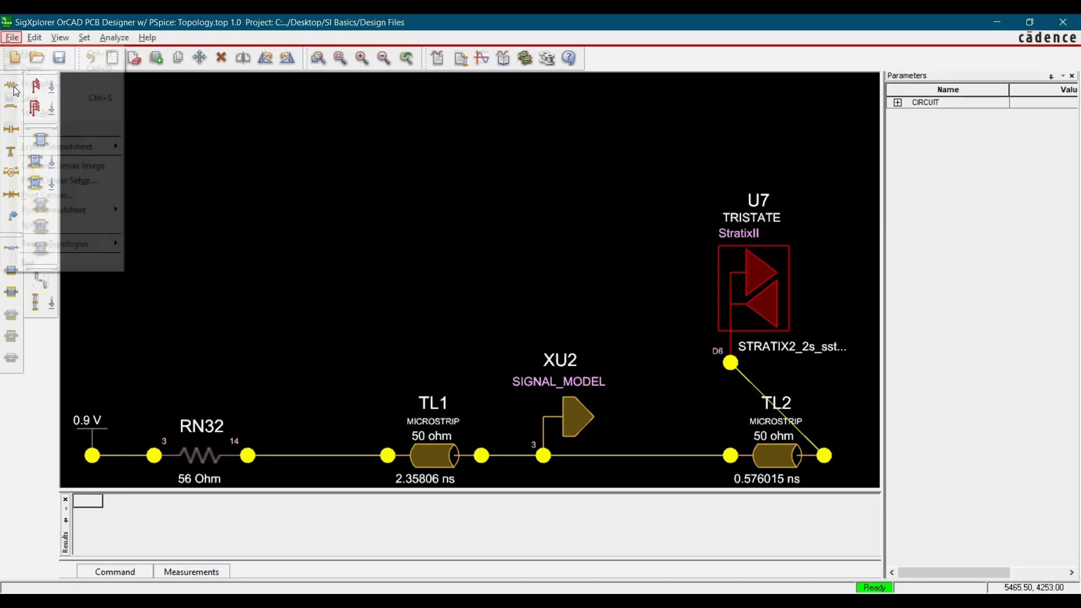
click(34, 113)
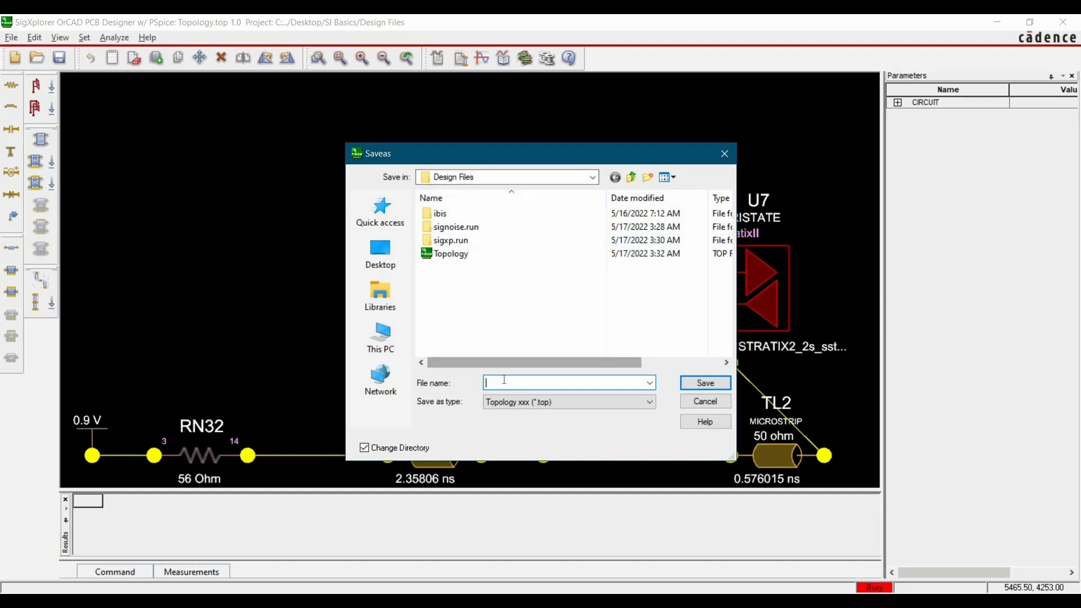
text(topology)
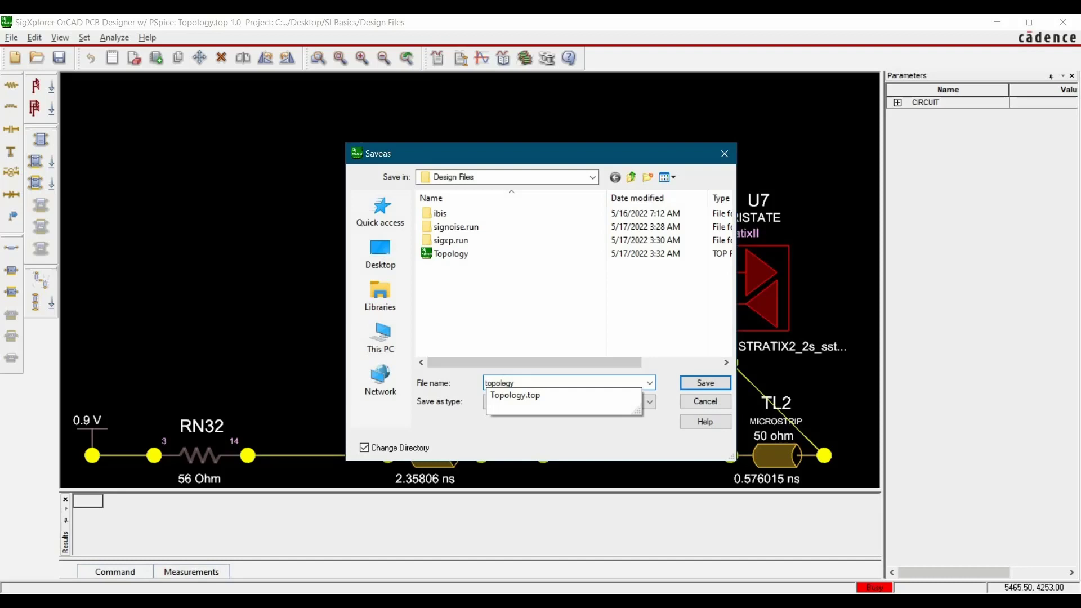
text(_da)
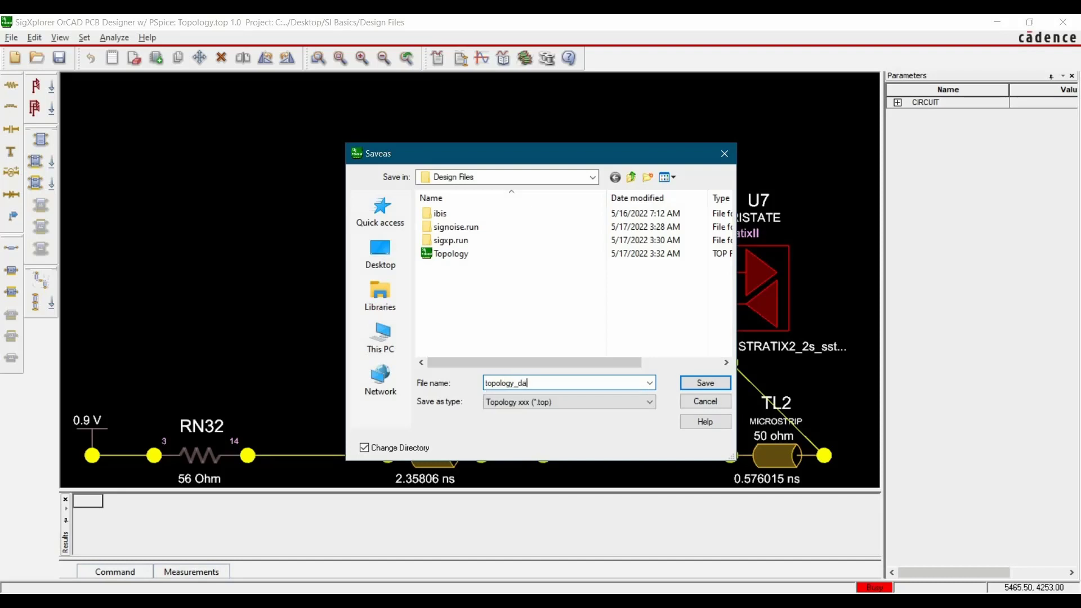
text(ta0)
click(705, 381)
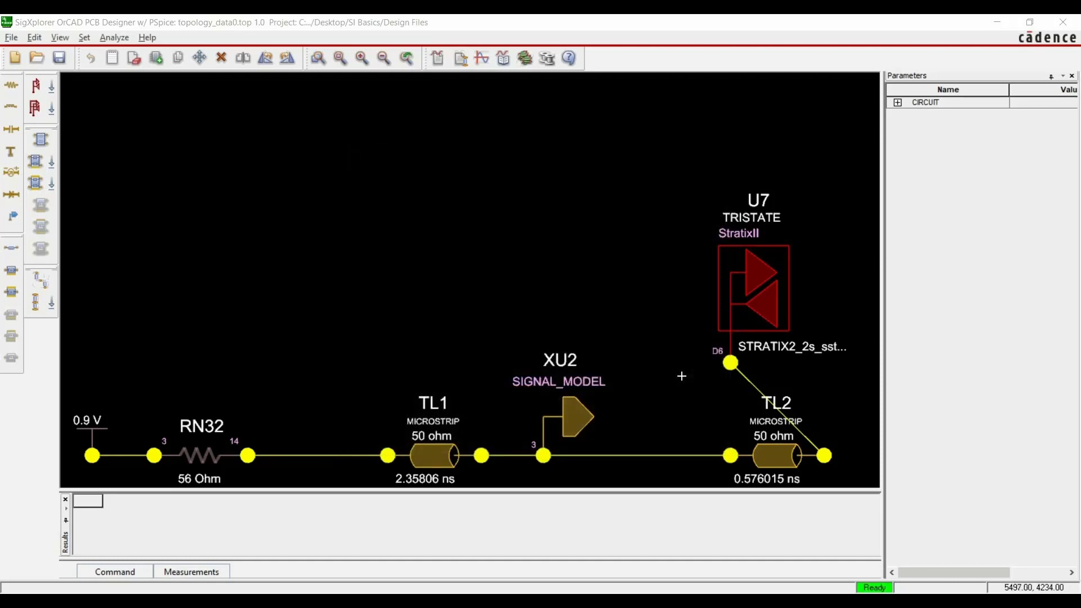